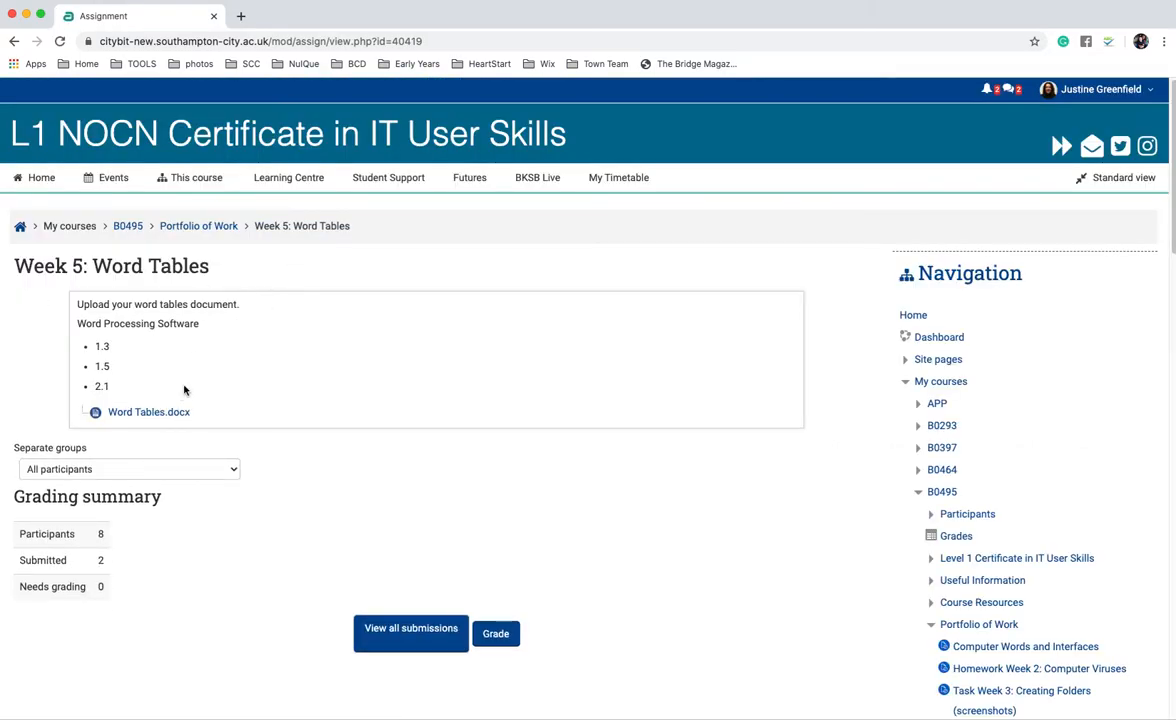
Download Word Tables.docx from the Week 5 assignment page and open the downloaded copy in Word.
click(149, 412)
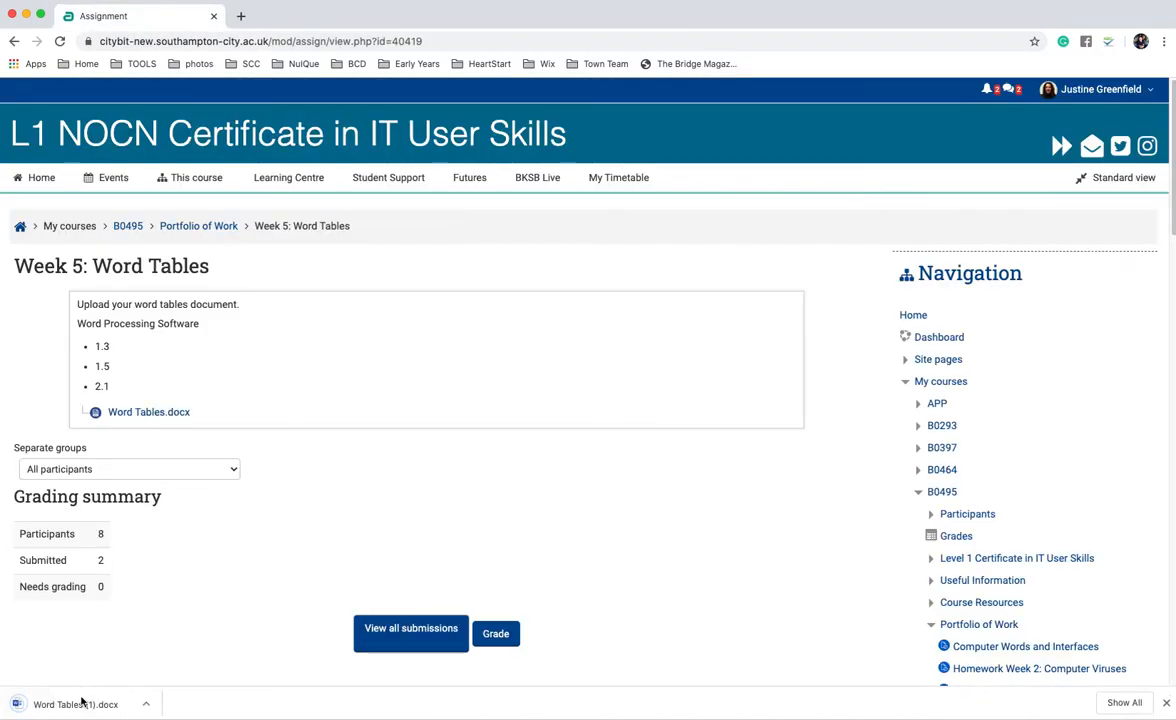
click(82, 708)
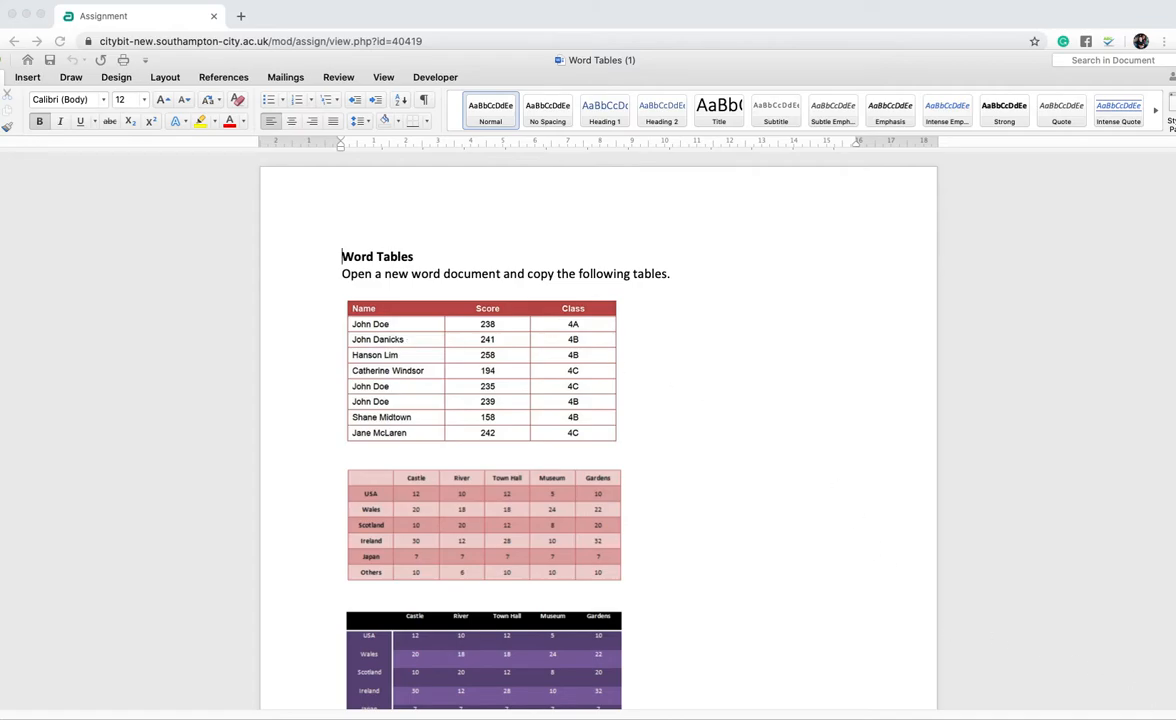
Examine the example tables in the document, from the score table down to the September 2019 invoice and building materials grid.
scroll(593, 373, up, 3)
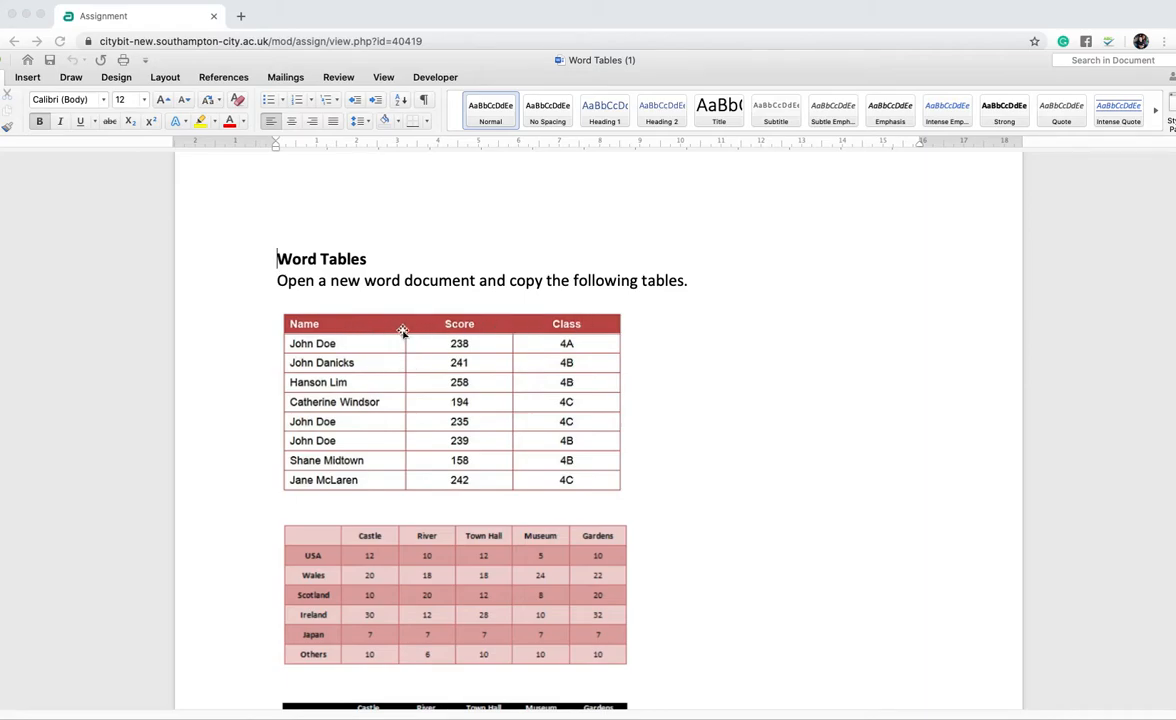
scroll(386, 388, down, 1)
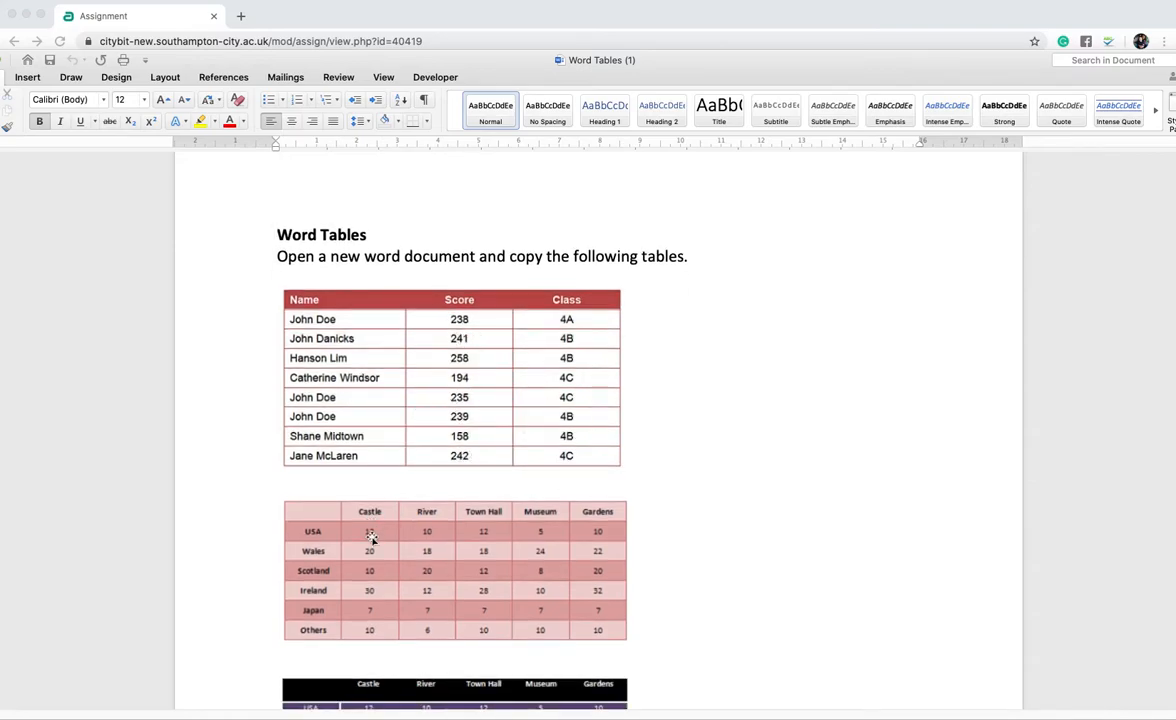
scroll(373, 537, down, 5)
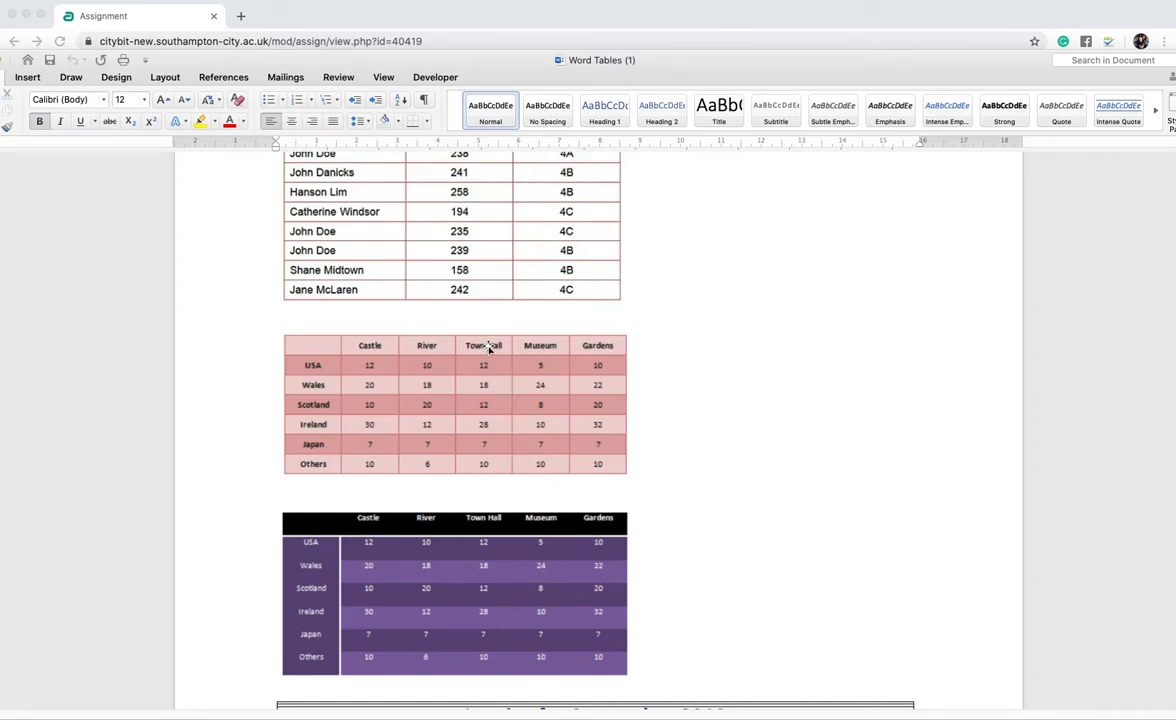
scroll(478, 347, up, 4)
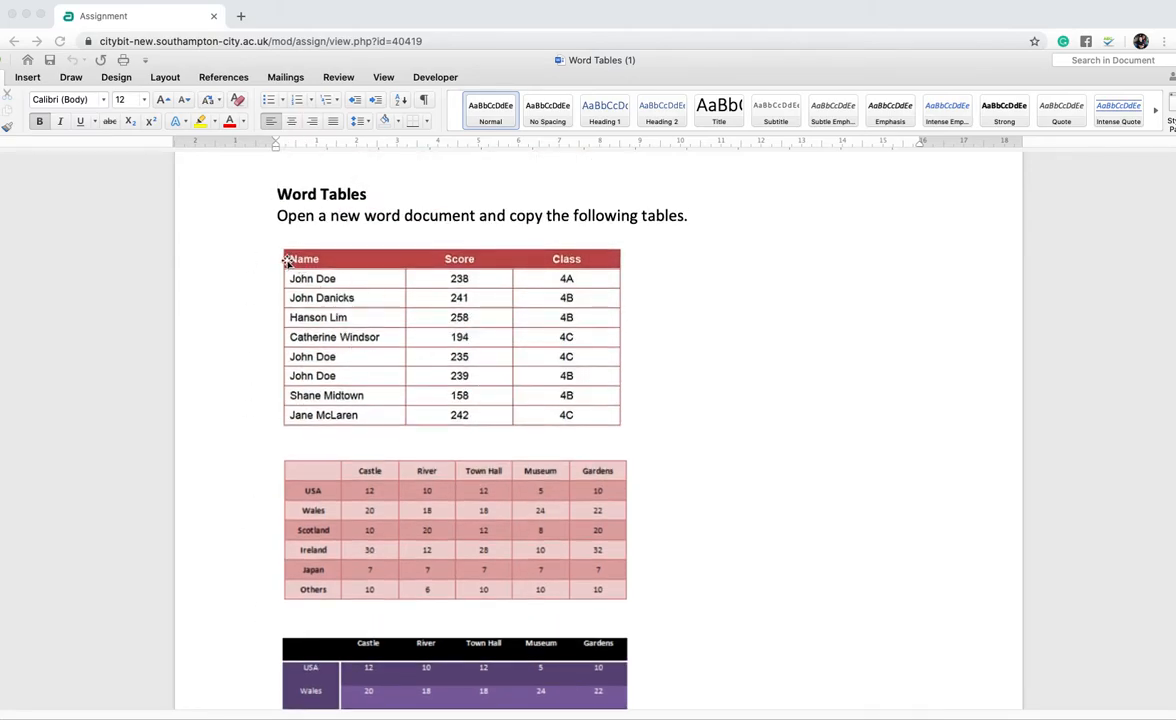
scroll(290, 262, down, 5)
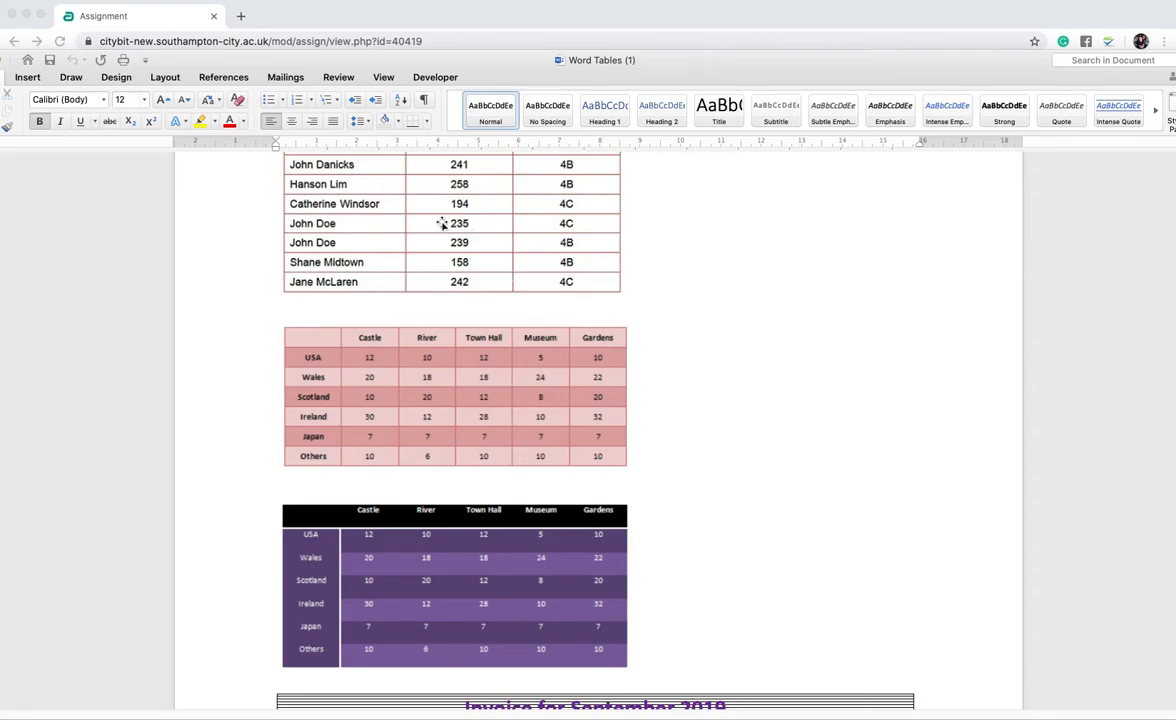
scroll(430, 255, down, 2)
scroll(420, 282, down, 7)
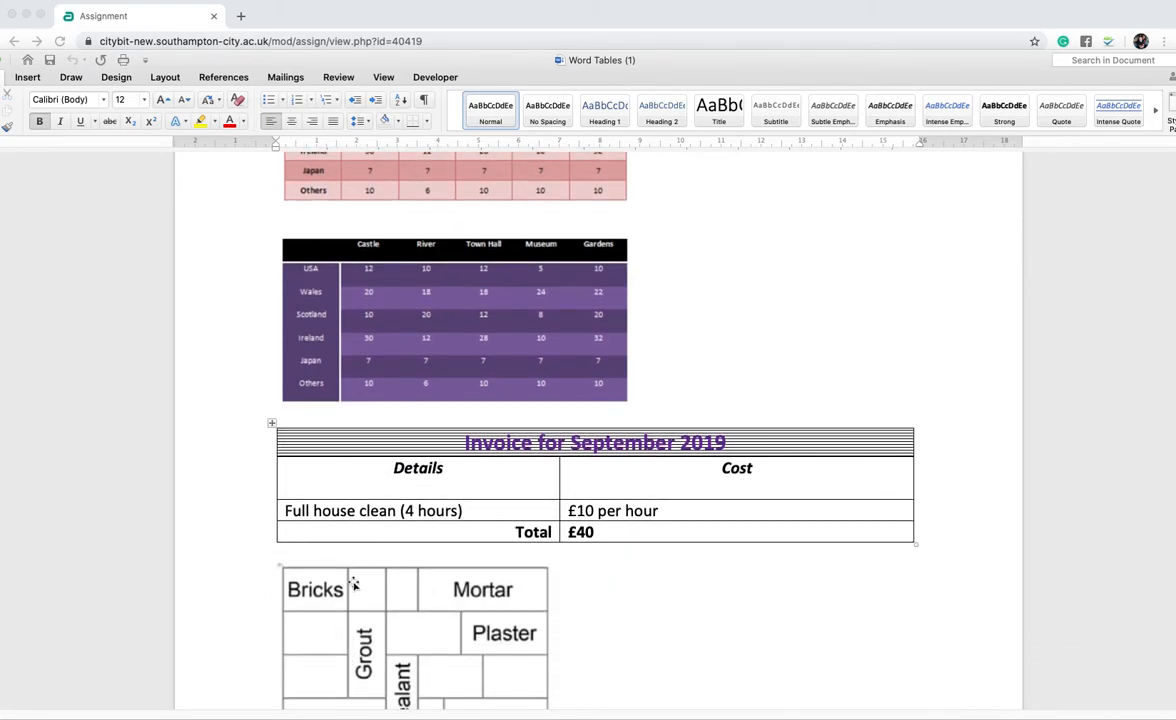
scroll(540, 495, down, 5)
scroll(620, 380, up, 2)
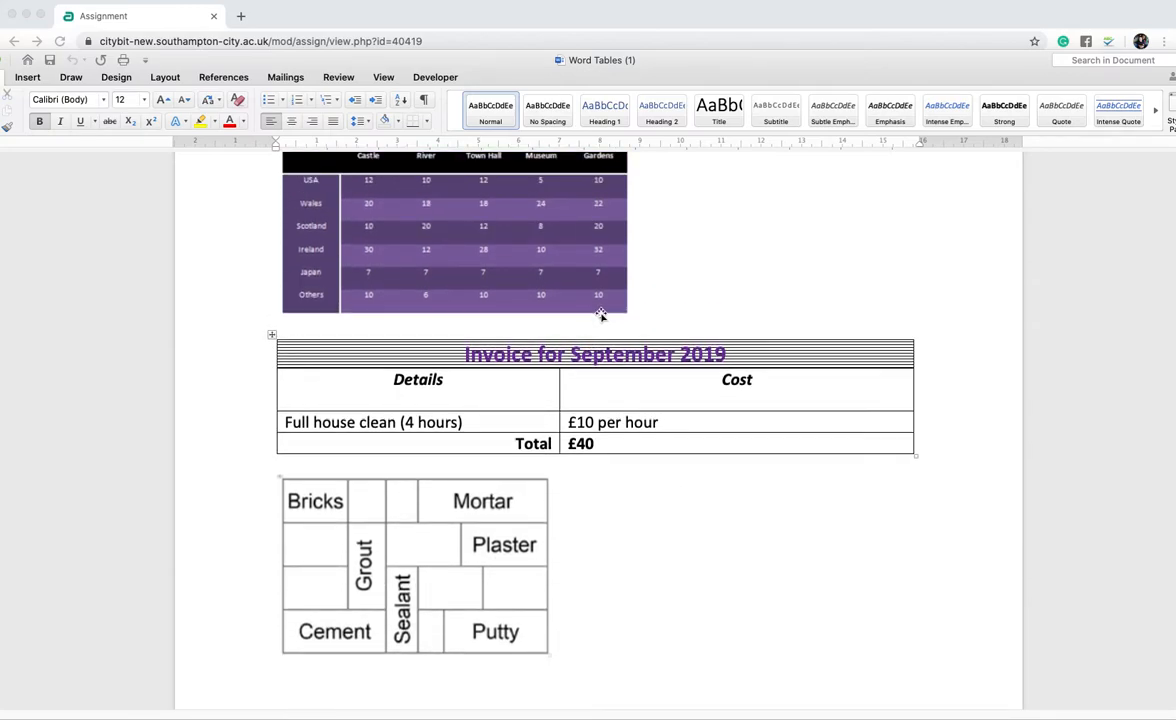
scroll(418, 225, down, 1)
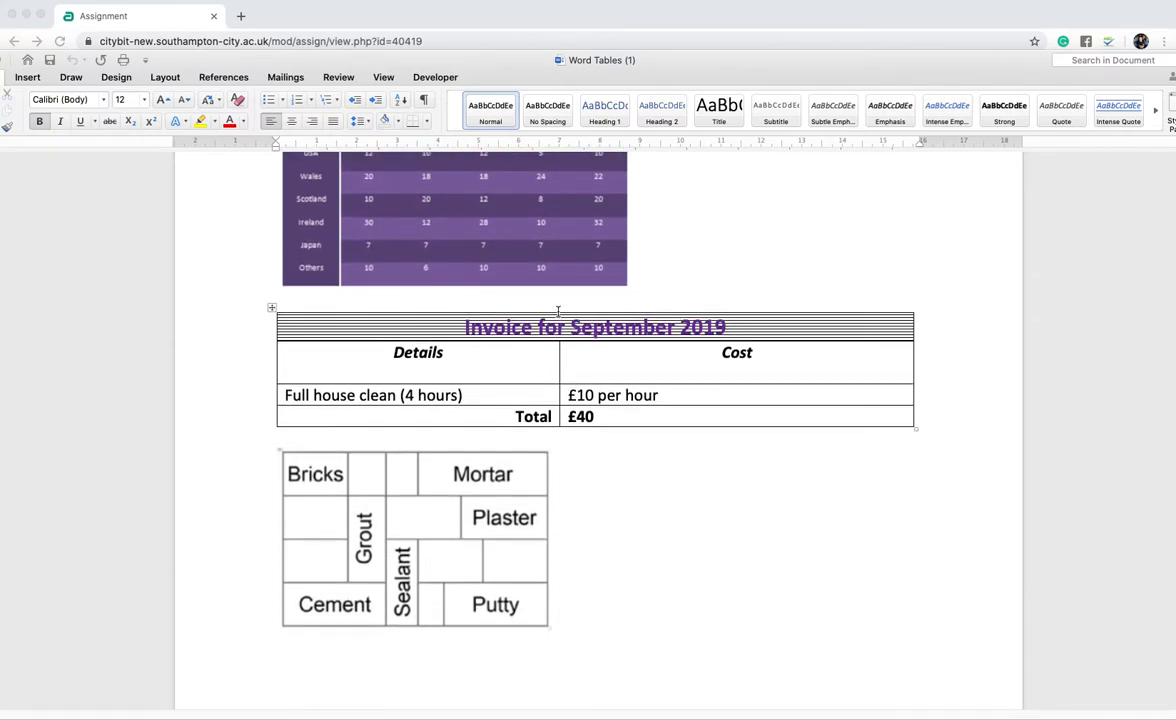
Bring up a new blank document and insert a table with two columns and four rows.
drag(446, 60, 20, 110)
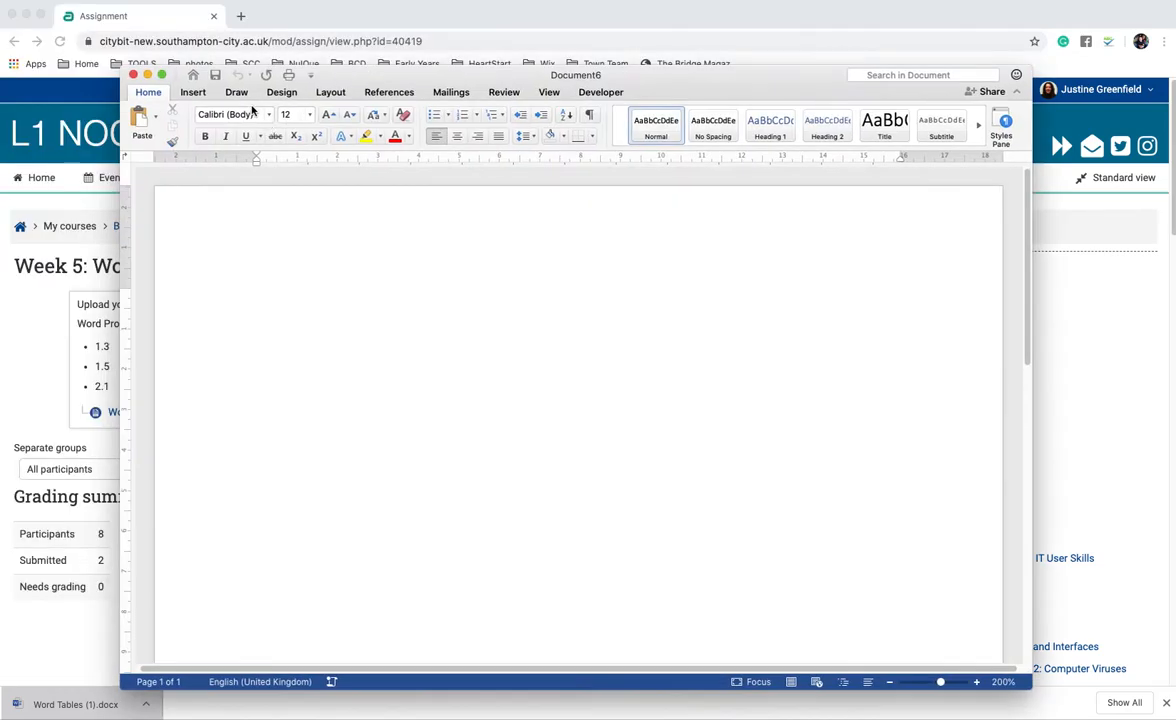
click(187, 89)
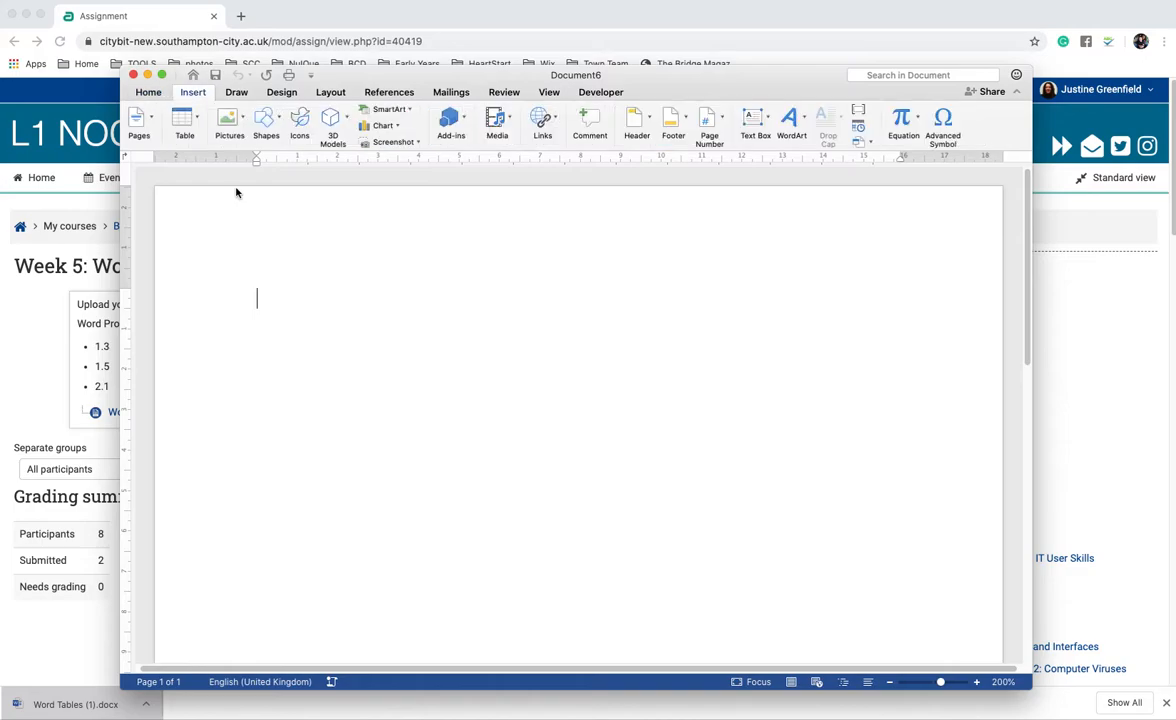
click(200, 119)
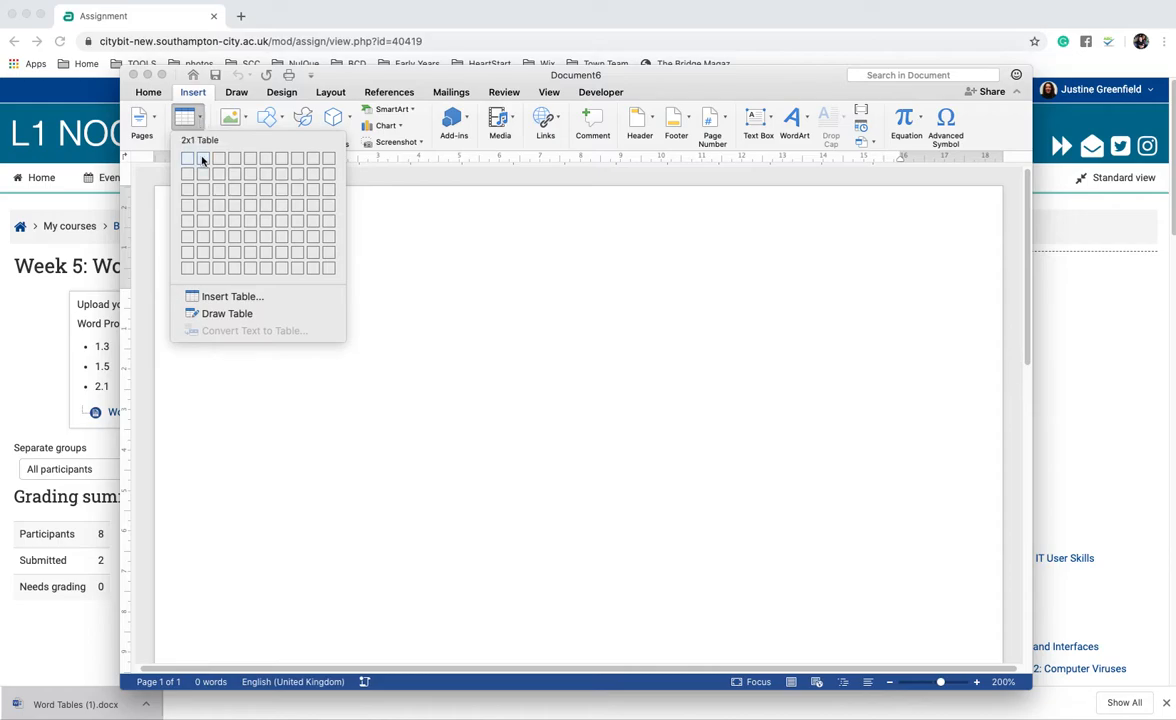
click(204, 204)
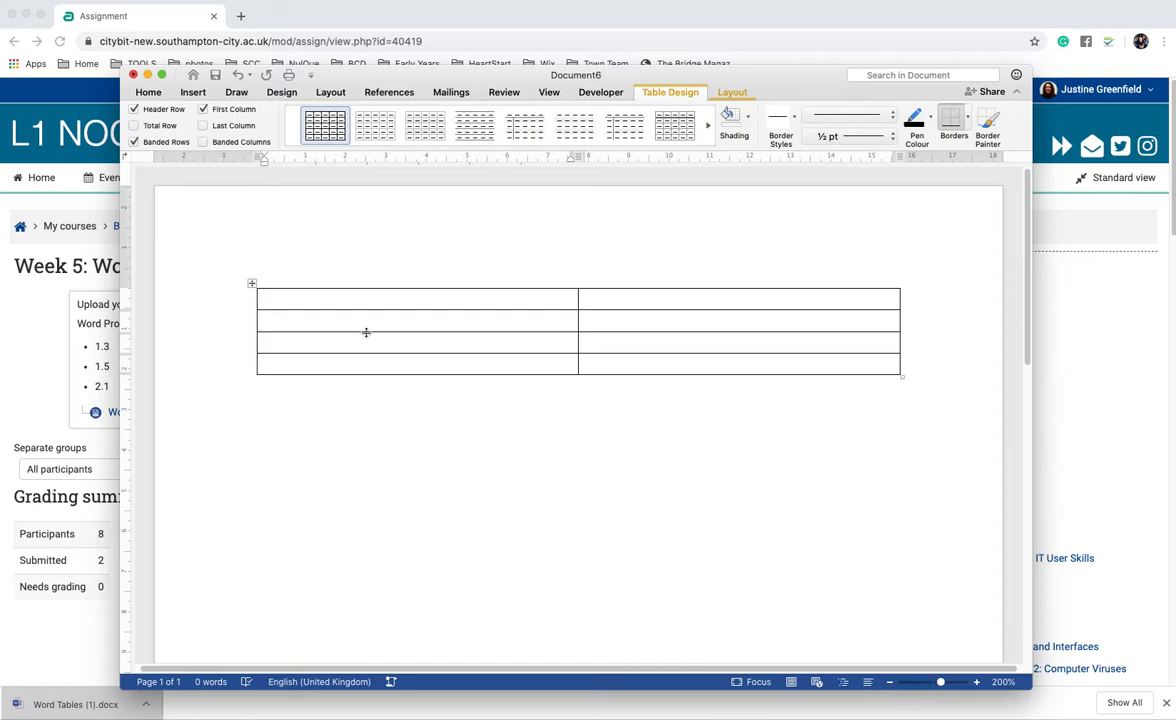
mouse_move(549, 299)
mouse_down()
mouse_move(614, 299)
mouse_move(565, 298)
mouse_up()
Switch back to the Word Tables document and reduce its zoom to 110%.
key(super+grave)
drag(291, 10, 548, 83)
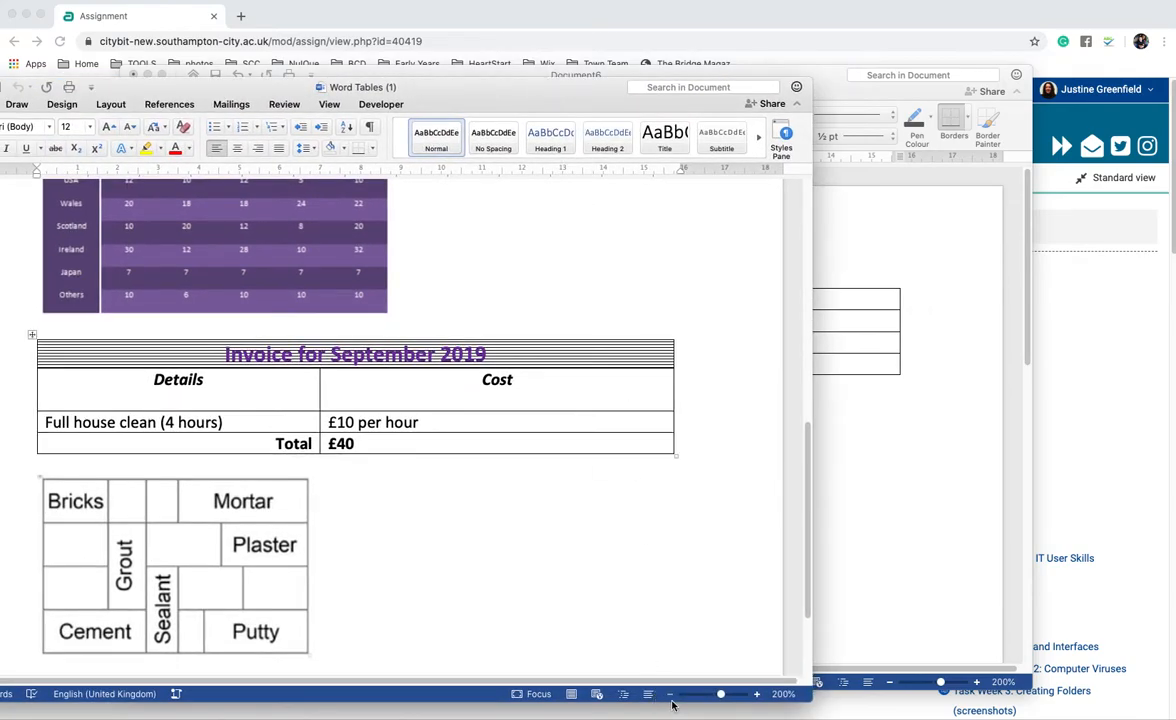
click(669, 694)
click(669, 694)
click(669, 694)
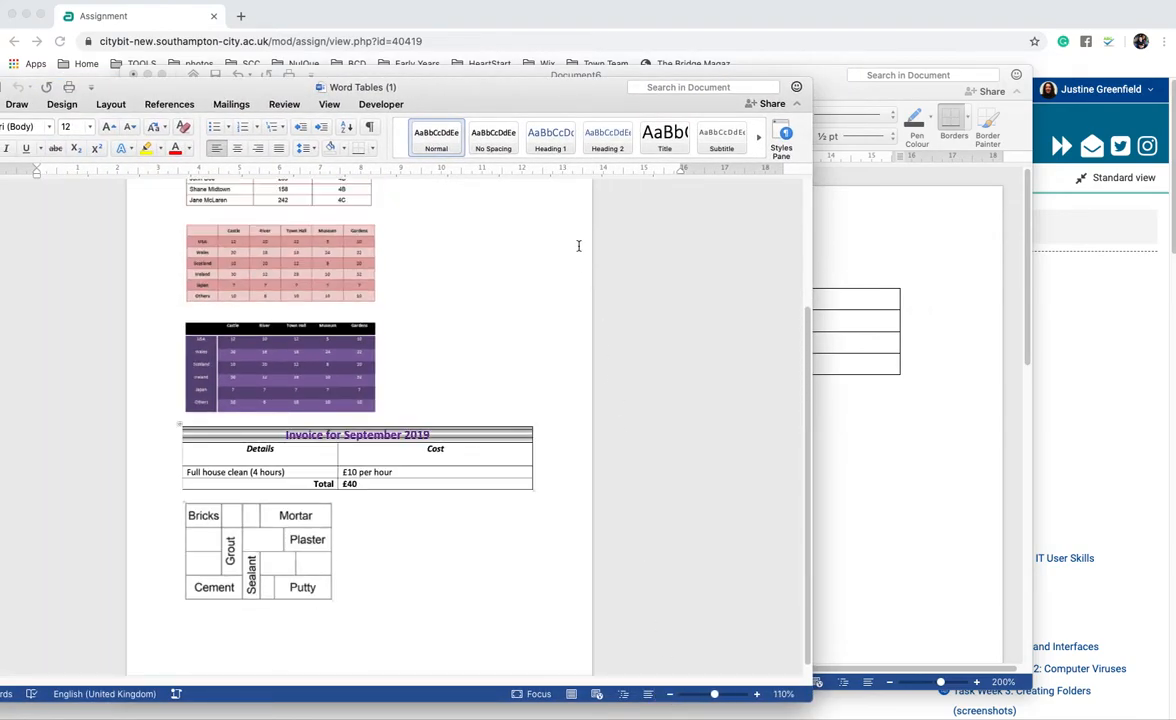
Narrow the Word Tables window and position it so that the invoice table can be seen beside the new document.
drag(488, 88, 342, 66)
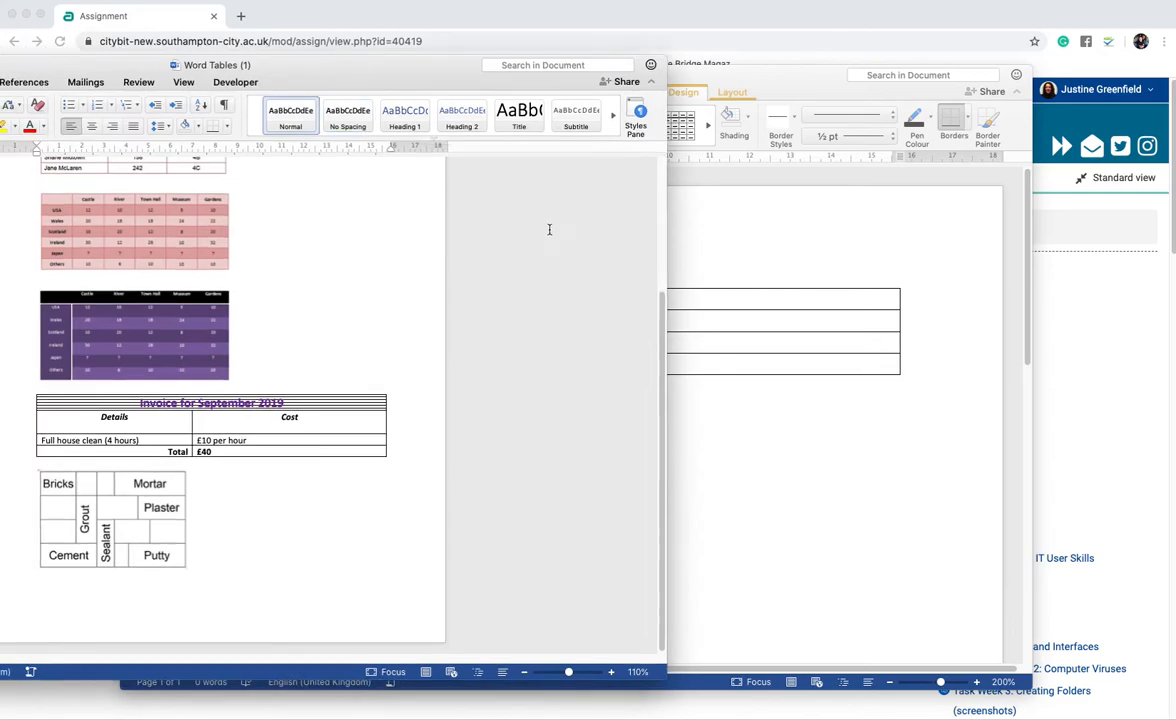
drag(673, 231, 193, 198)
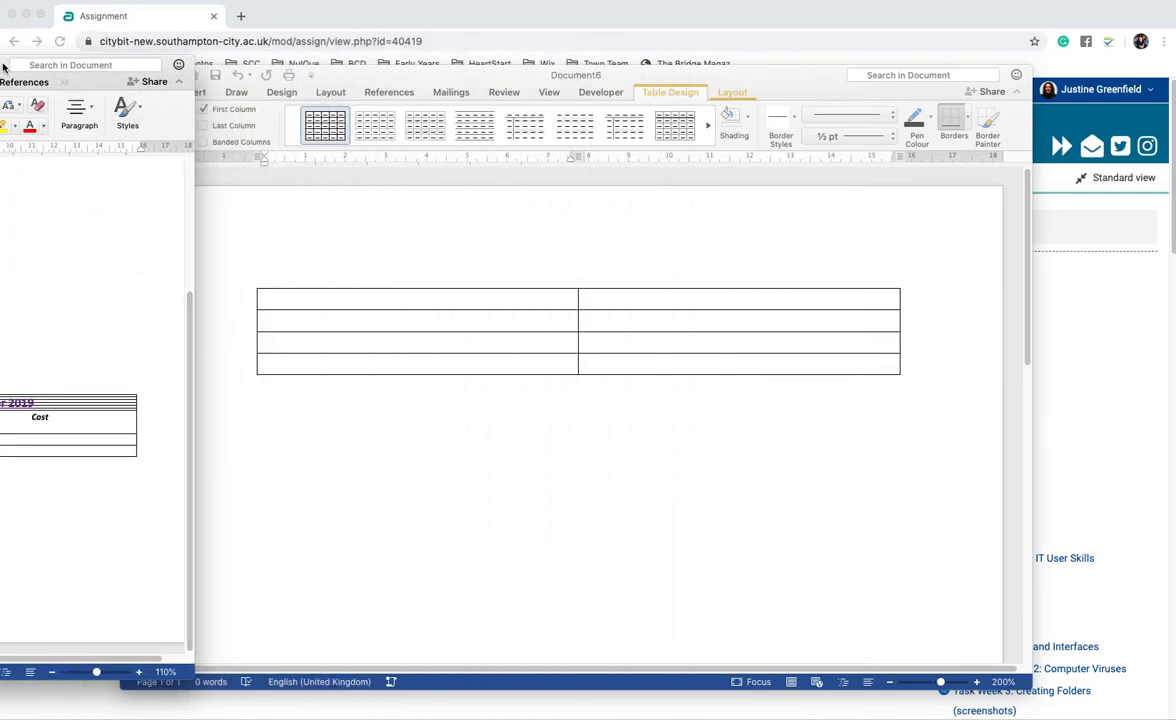
drag(5, 67, 203, 70)
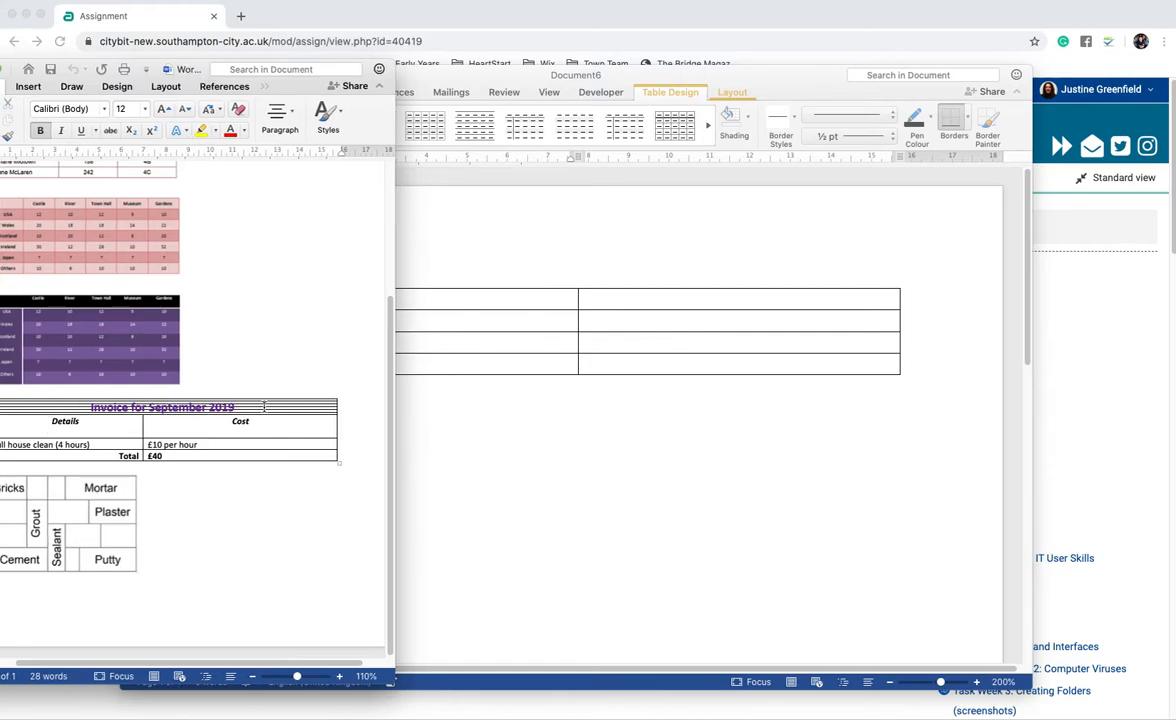
Merge the two cells in the first row of the new document's table.
click(486, 302)
double_click(480, 307)
click(491, 297)
click(576, 299)
drag(576, 299, 620, 299)
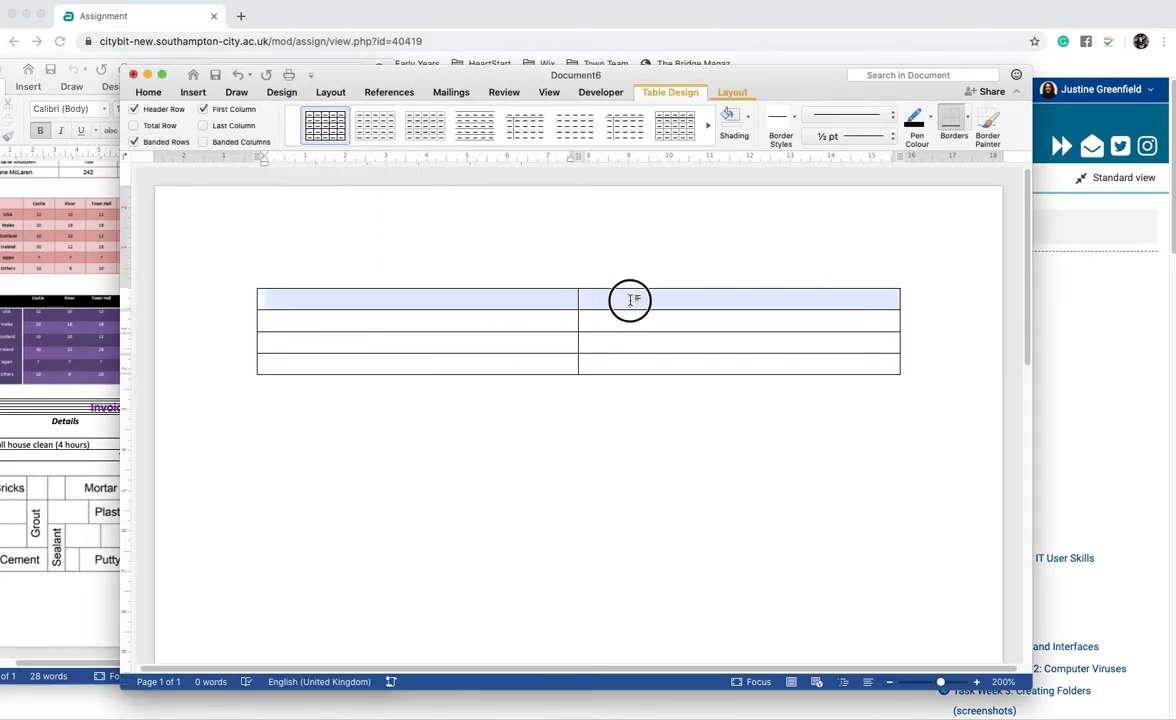
right_click(553, 305)
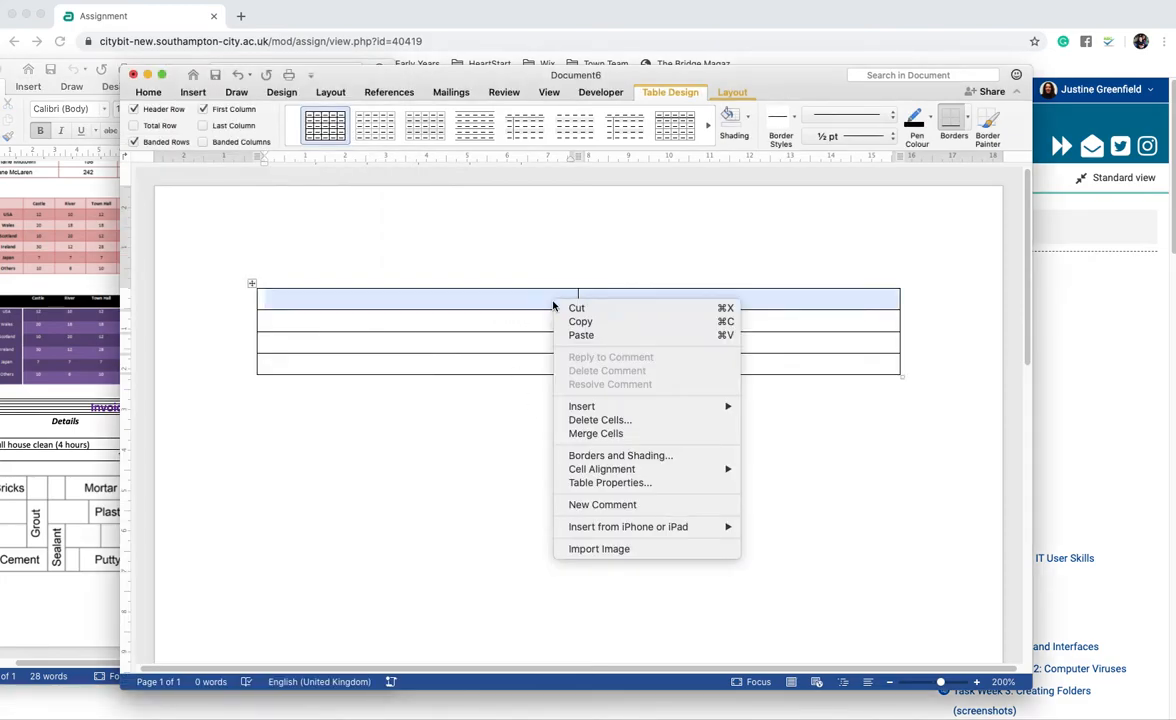
click(578, 432)
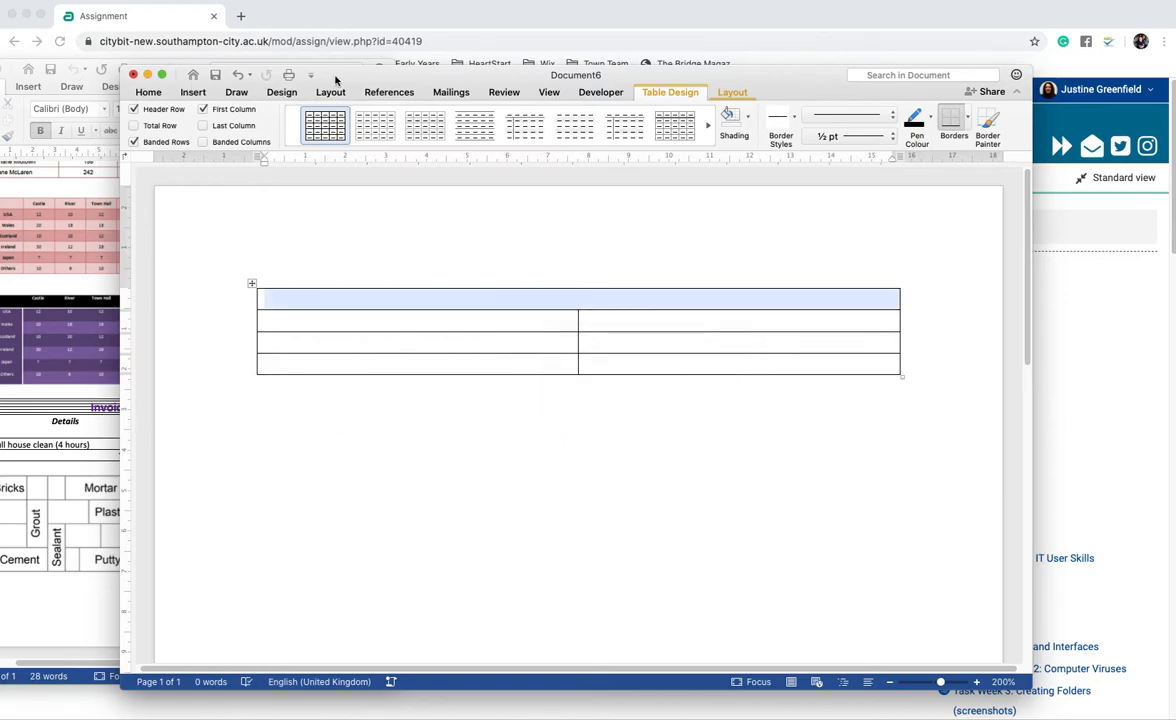
Move the new document's window clear of the source tables and enter "Invoice for September 2019" in the merged first row.
drag(480, 79, 651, 71)
click(809, 297)
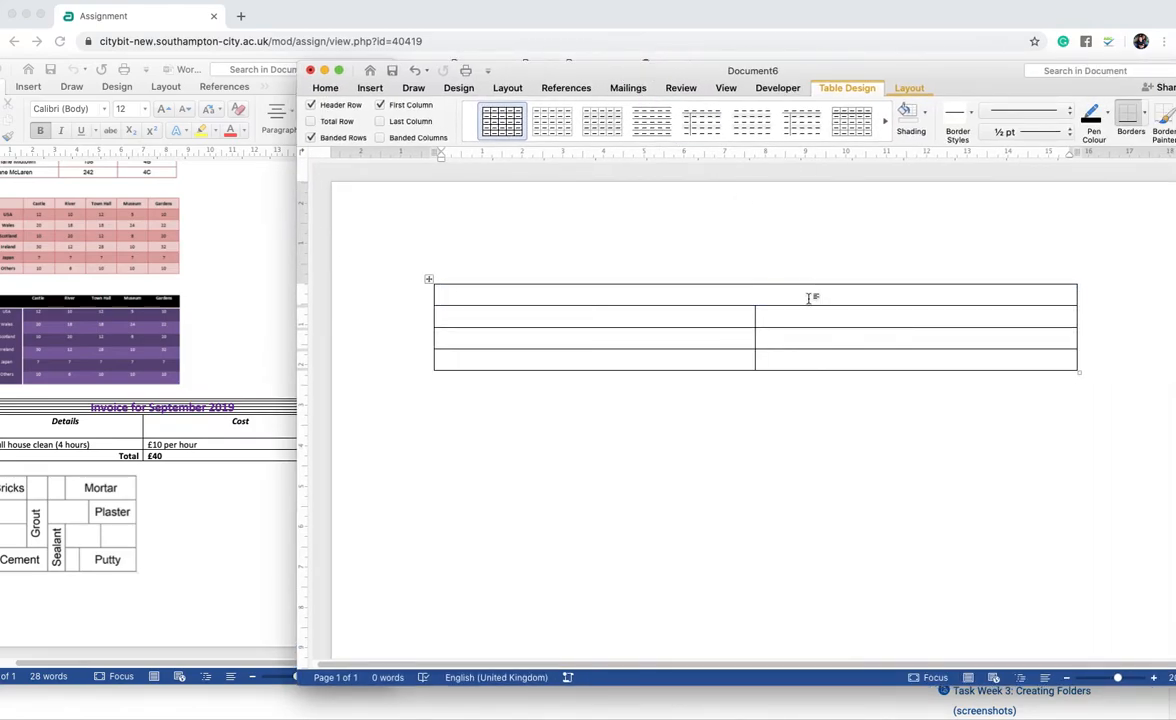
text(Invoice for Set)
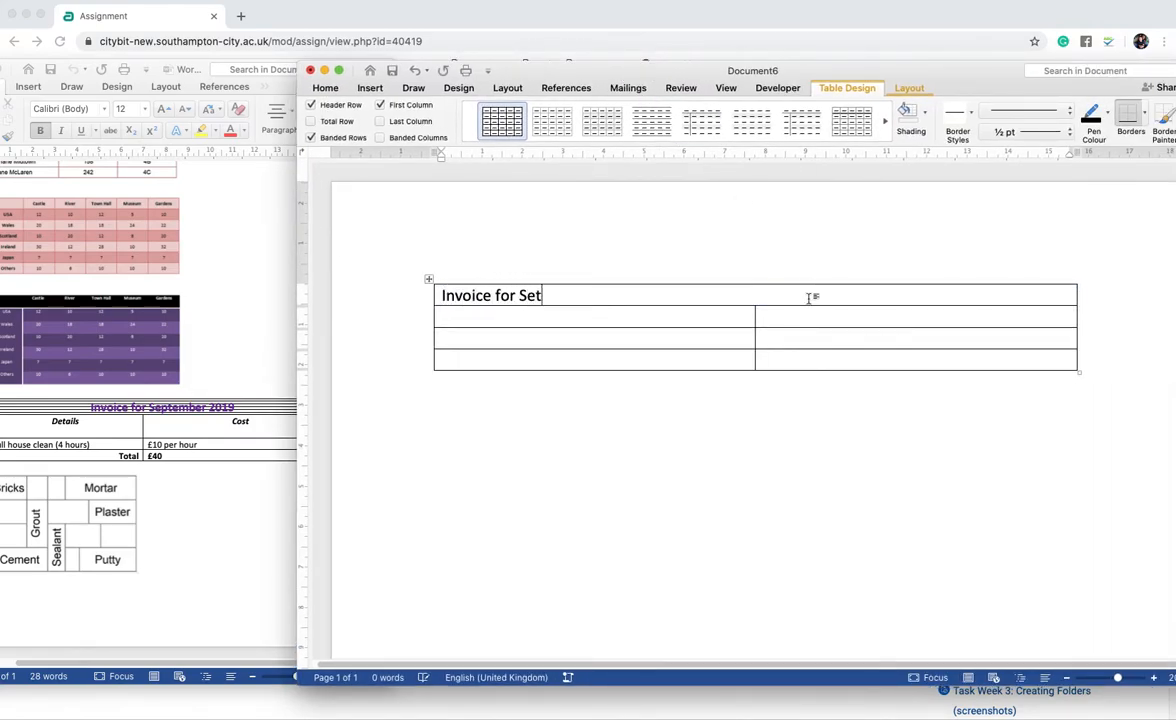
key(BackSpace)
text(ee)
key(BackSpace)
text(ptember)
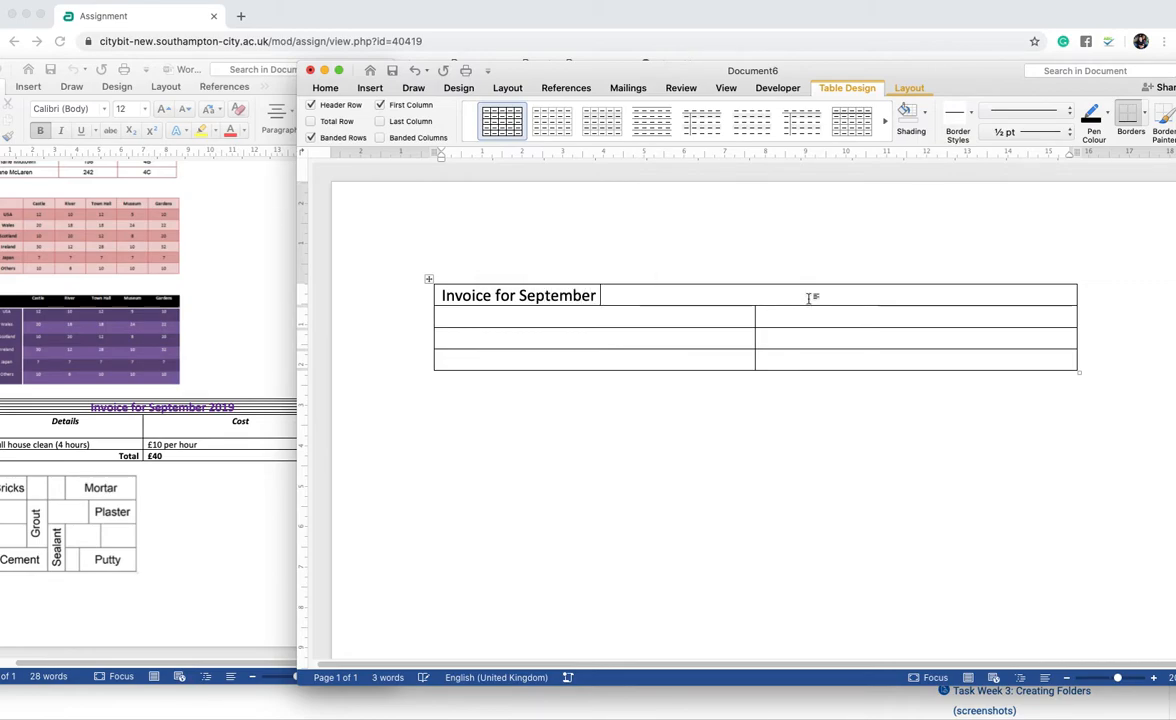
text( 2019)
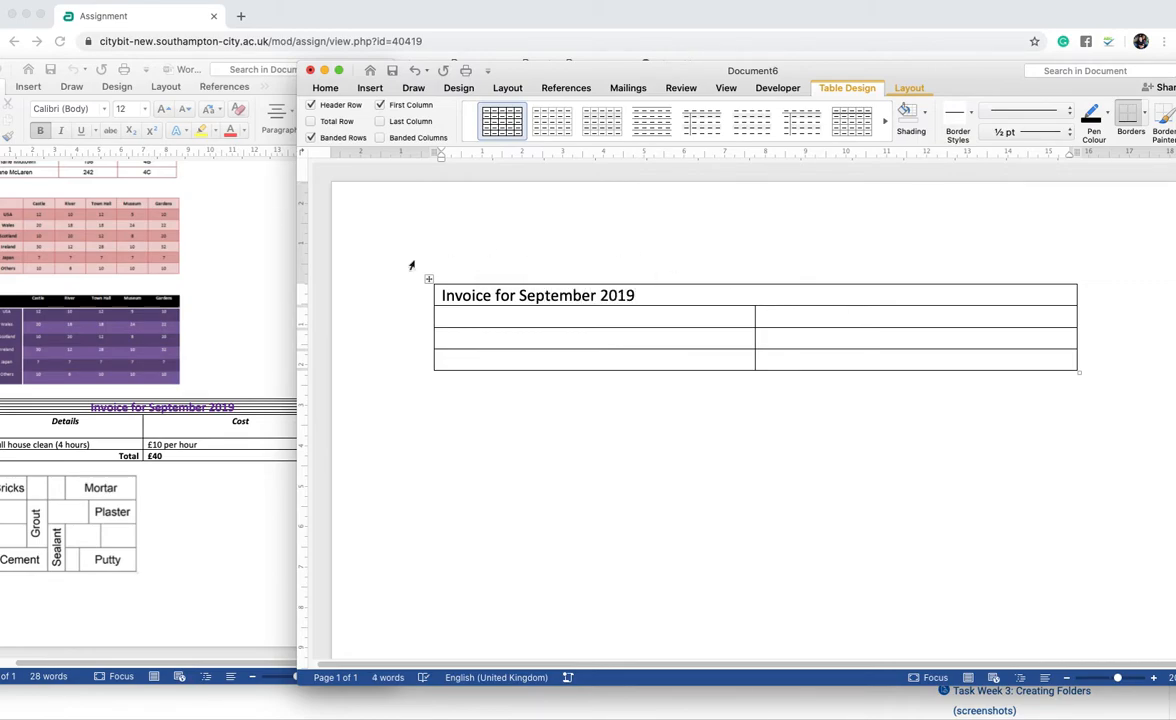
Format the title "Invoice for September 2019" as centred, purple and bold.
click(332, 90)
click(634, 133)
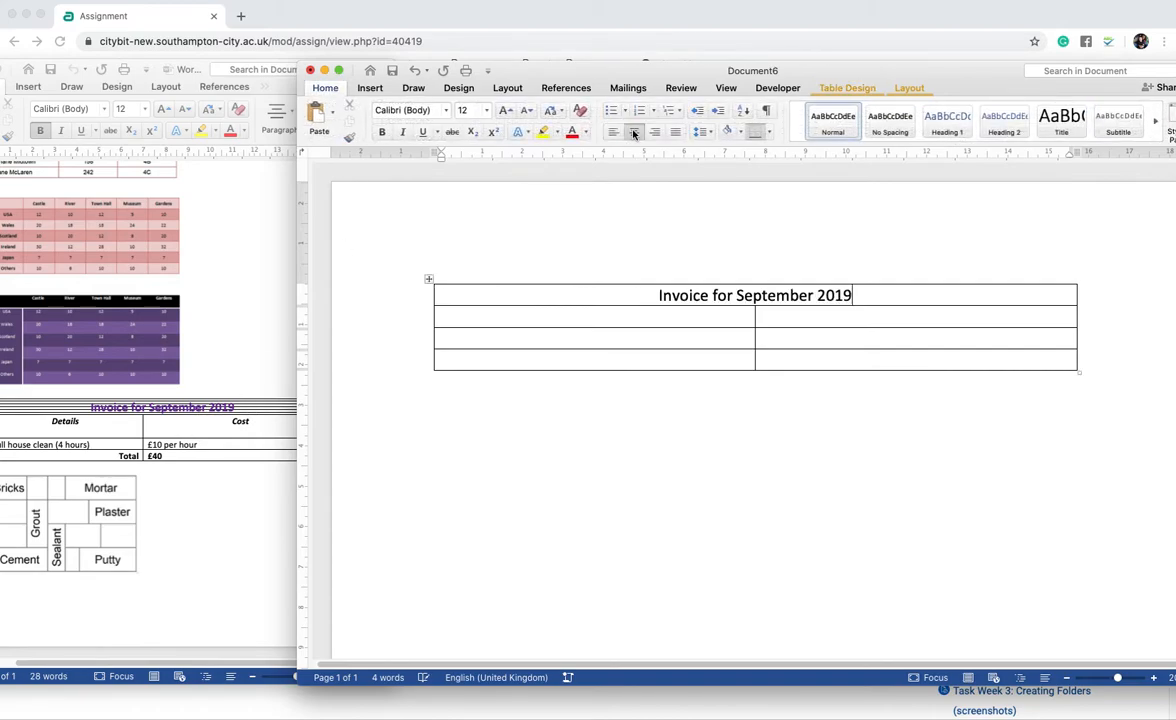
drag(856, 295, 656, 295)
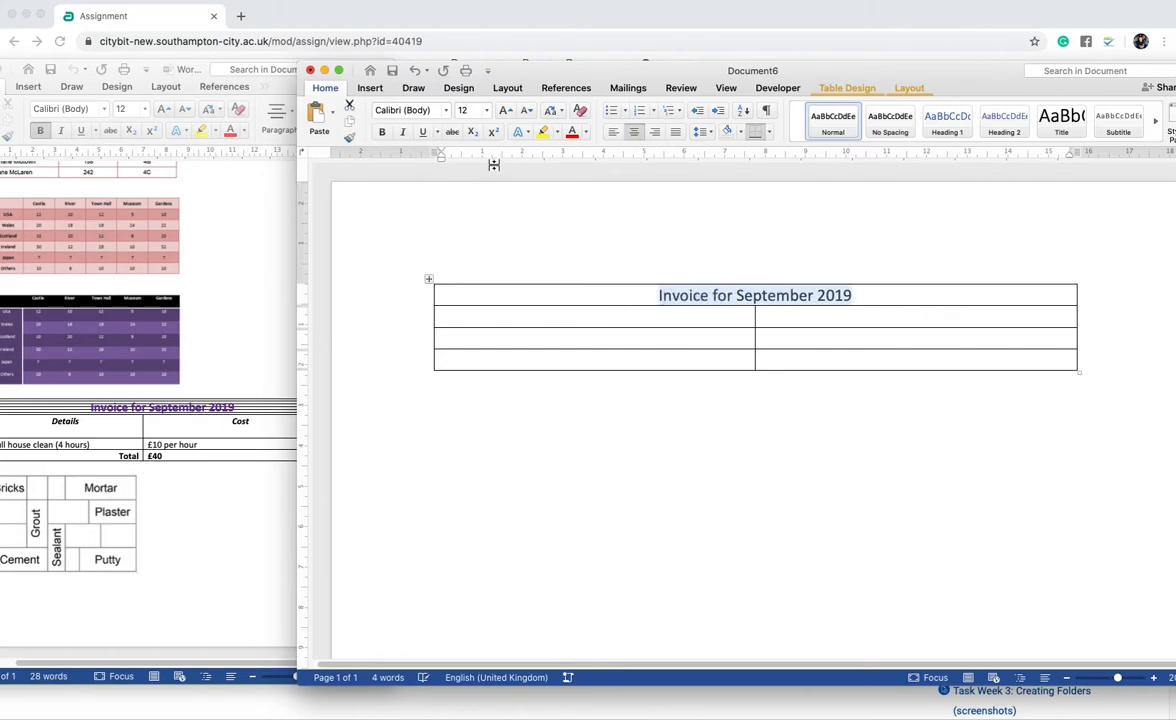
click(586, 133)
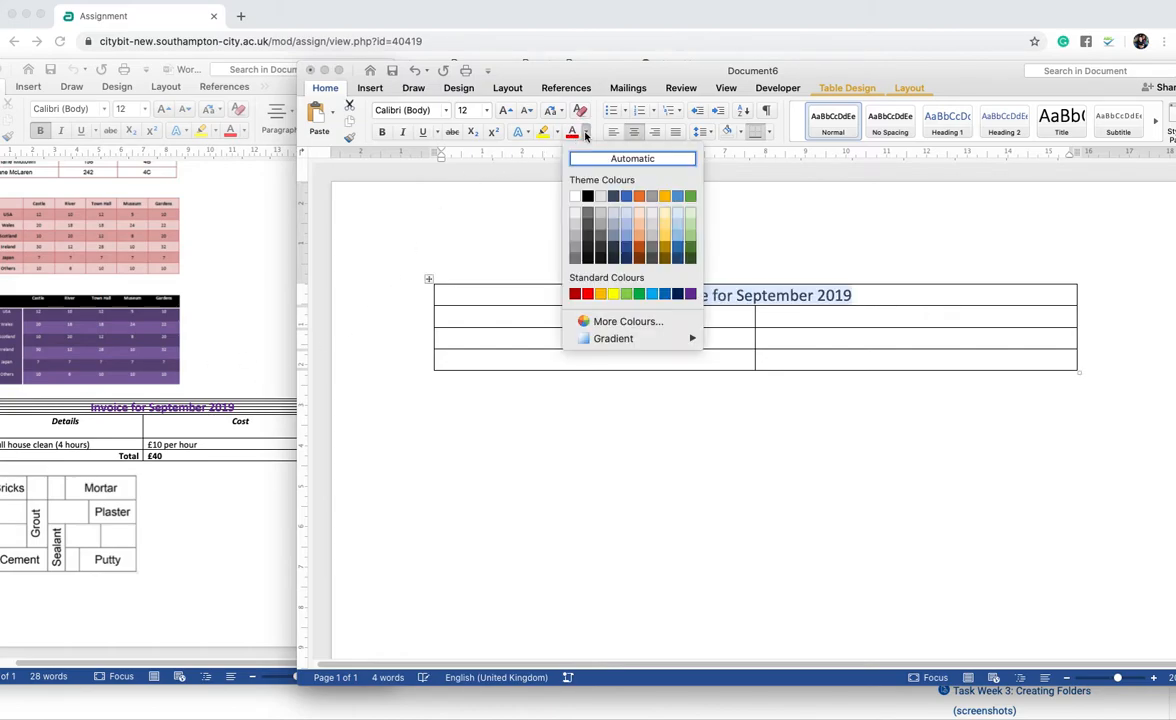
click(689, 294)
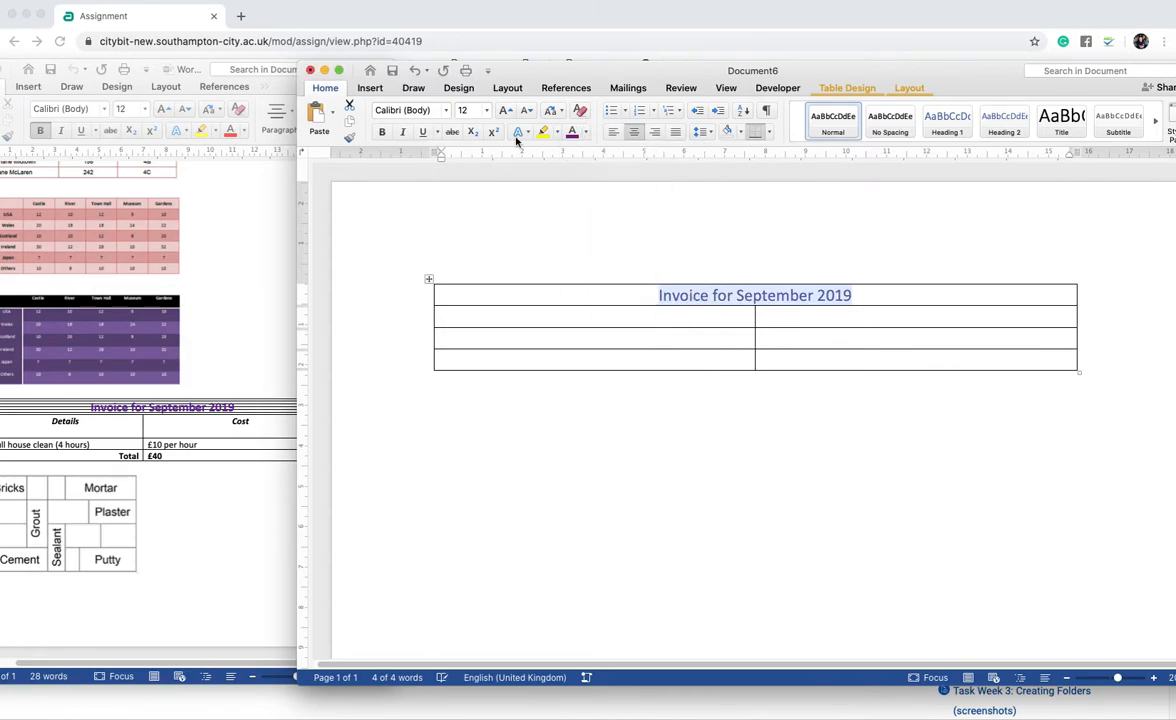
click(377, 134)
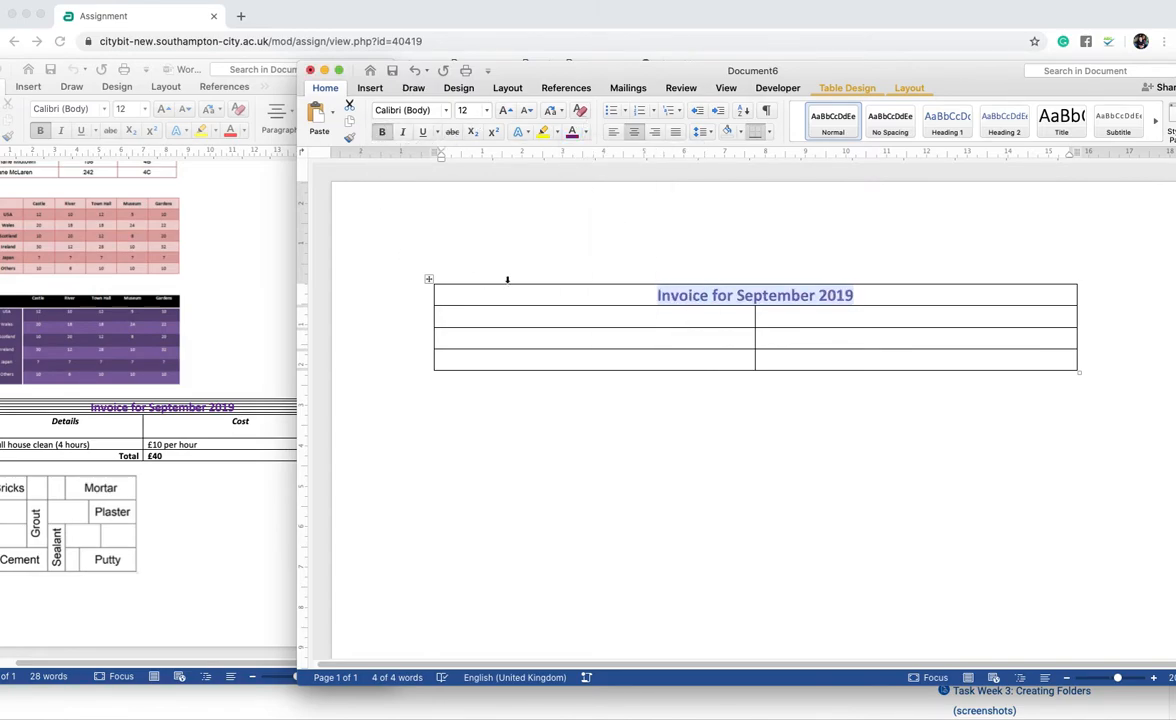
click(549, 319)
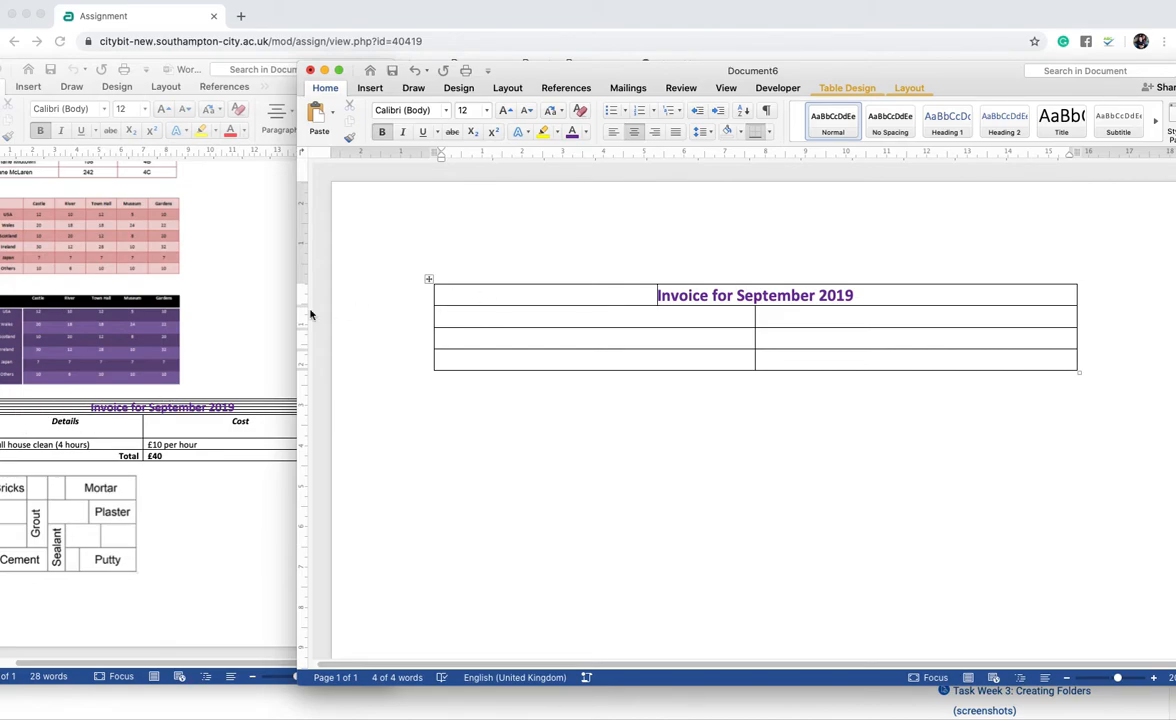
right_click(591, 296)
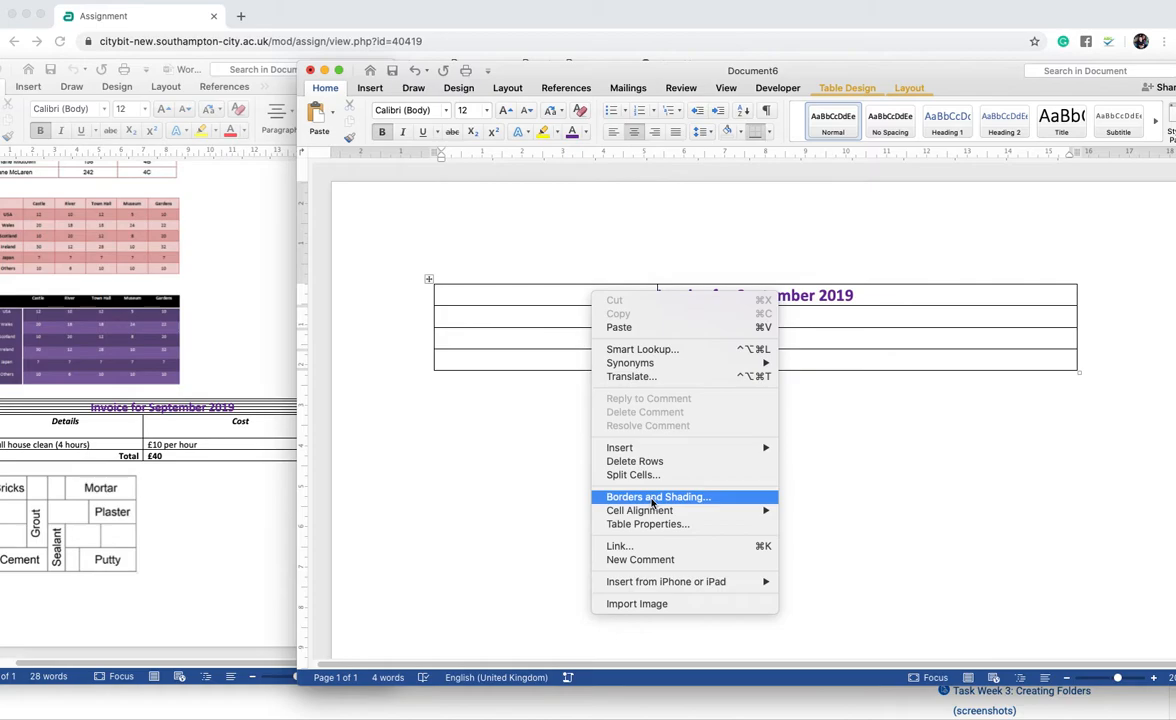
click(858, 88)
click(858, 90)
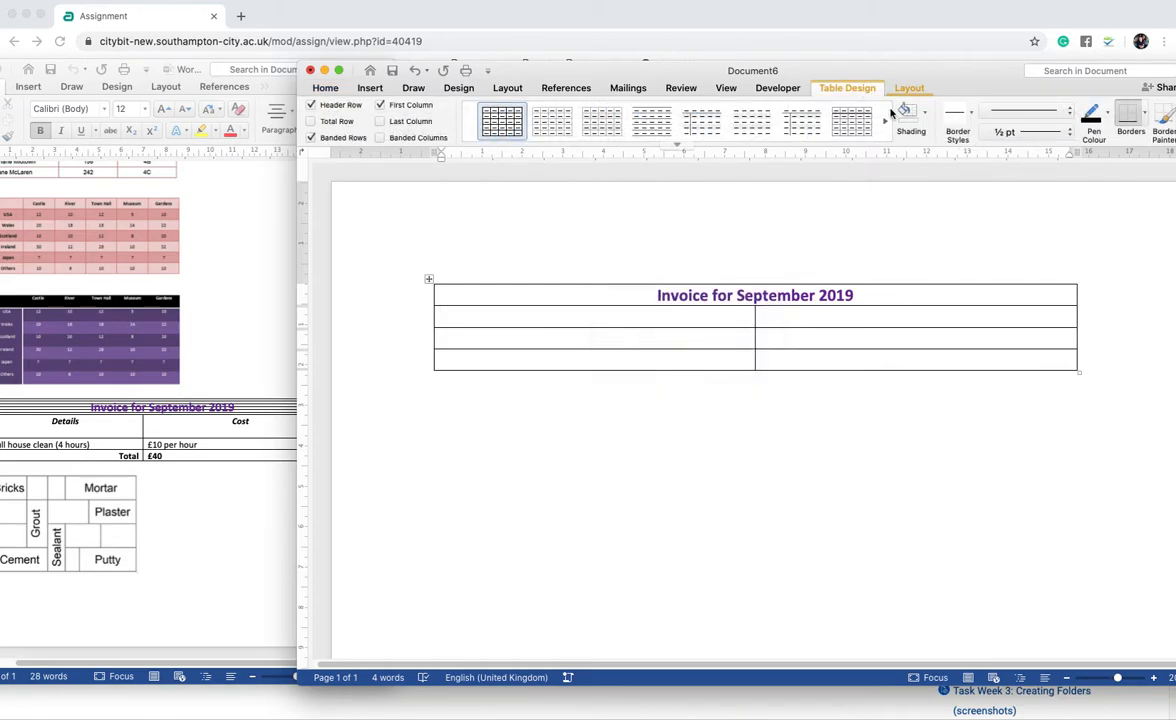
click(325, 88)
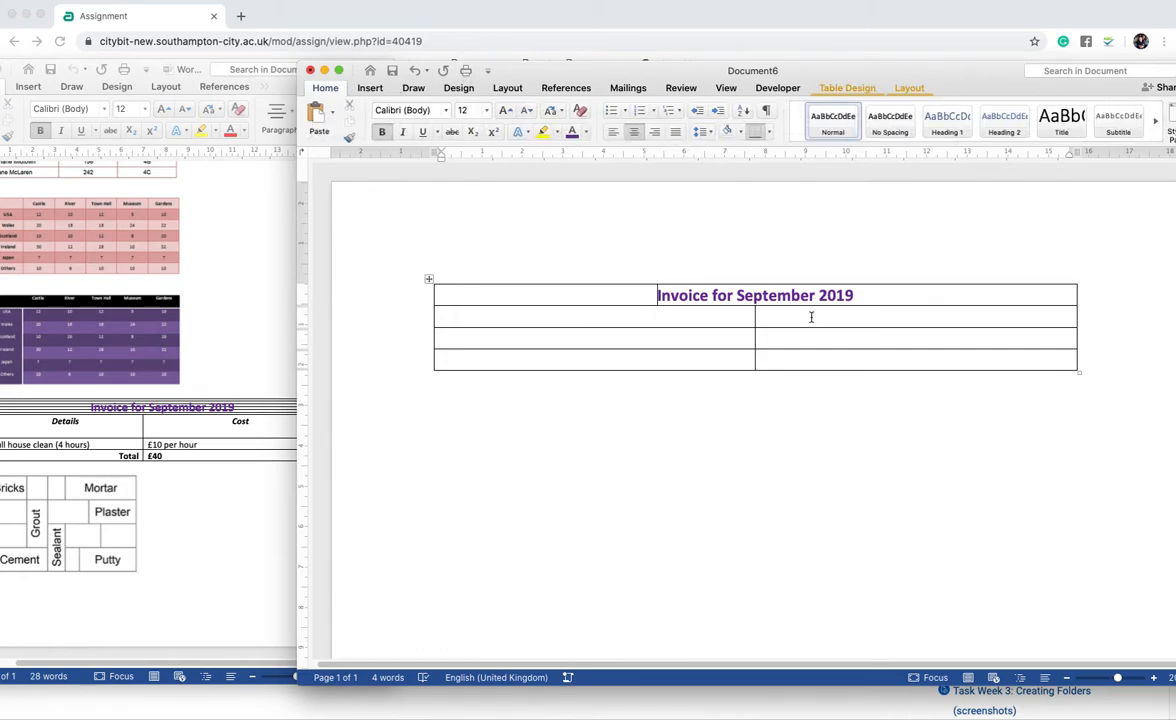
Shade only the merged title cell with the Lt Horizontal pattern, leaving the rest of the table unshaded.
right_click(634, 298)
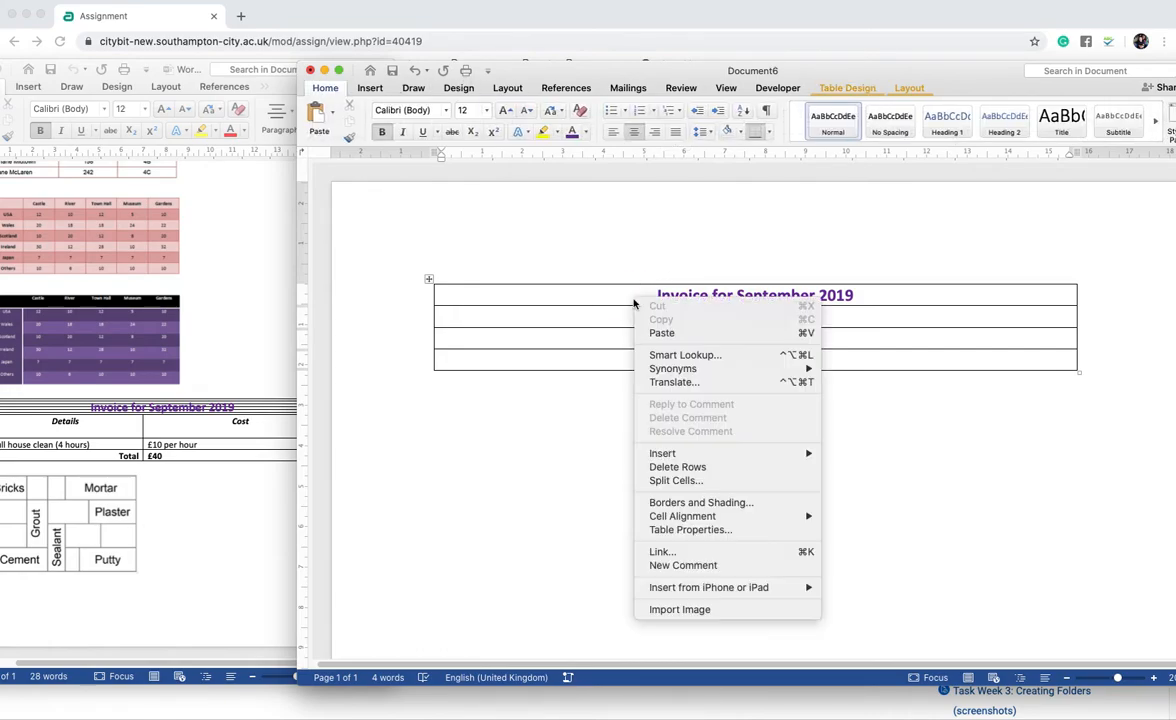
click(664, 503)
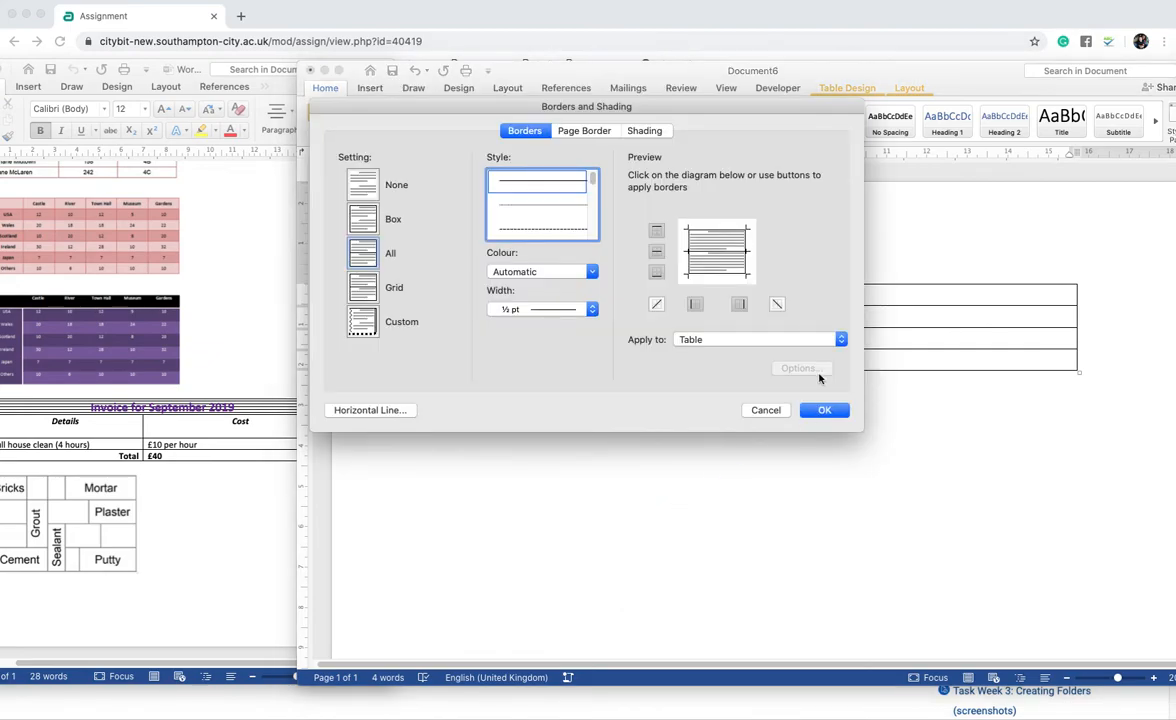
click(645, 132)
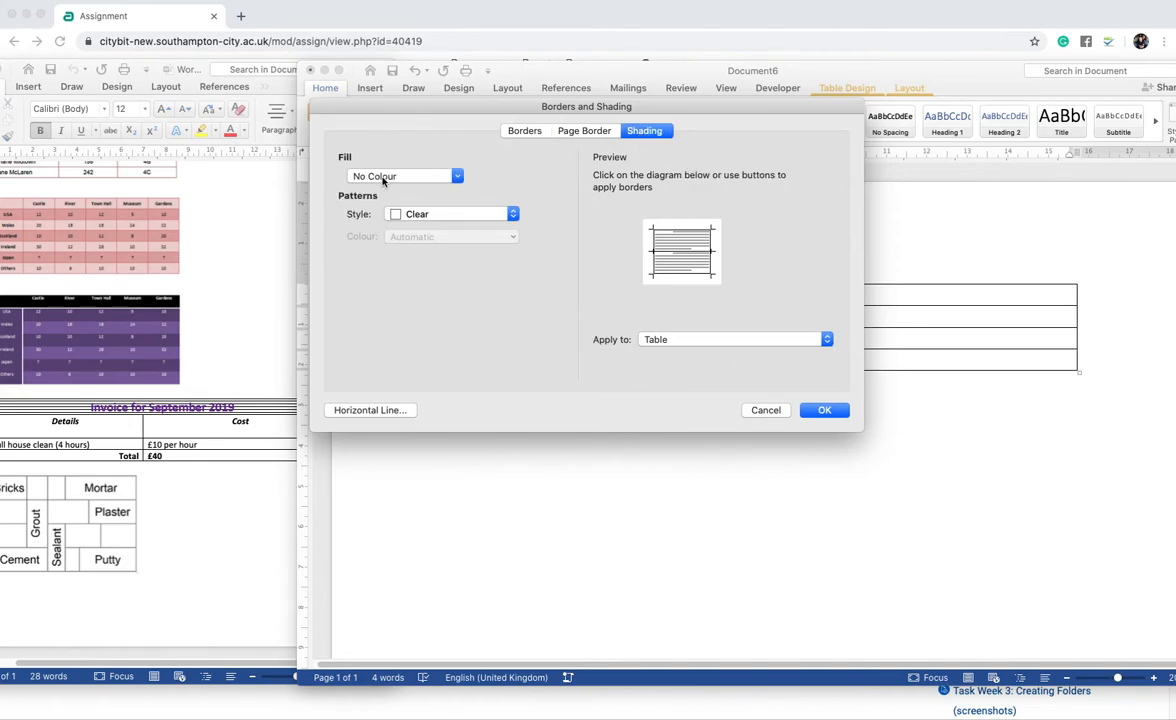
click(419, 215)
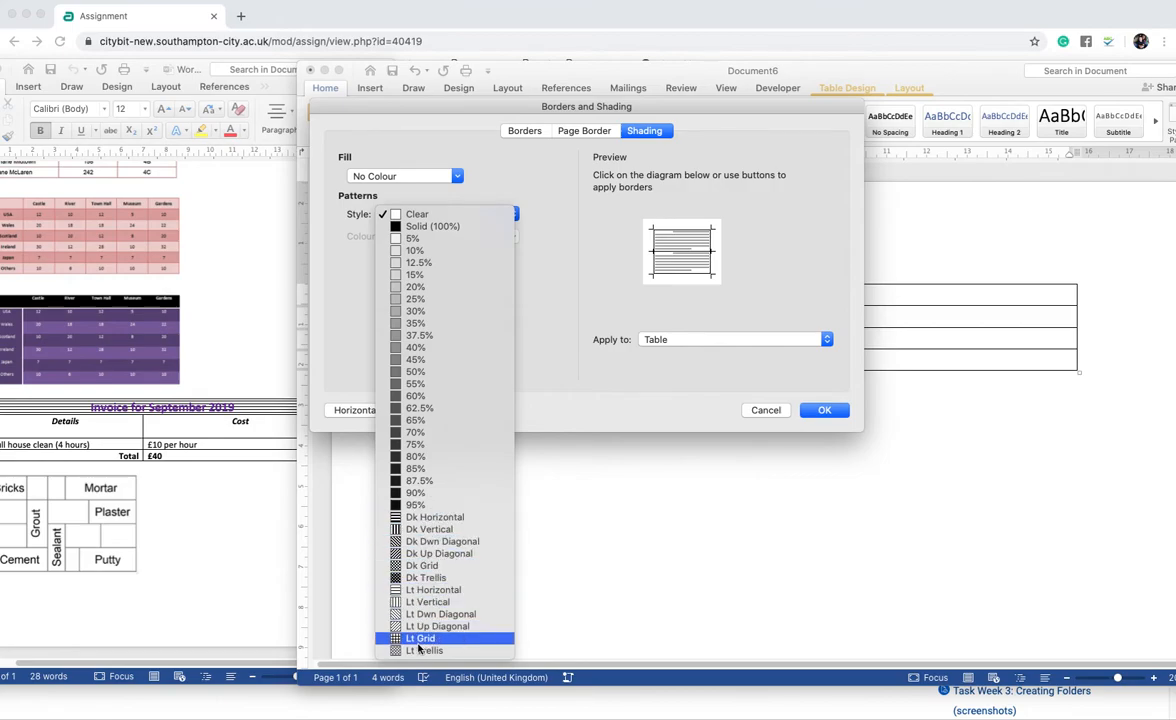
click(424, 591)
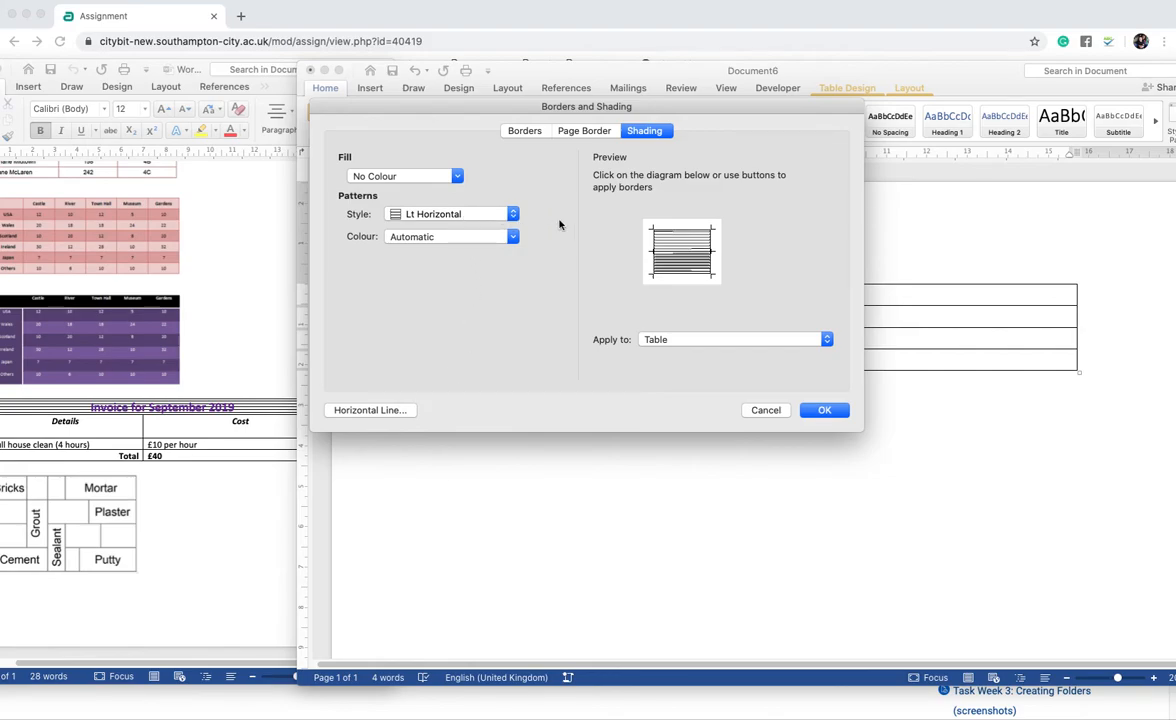
click(656, 338)
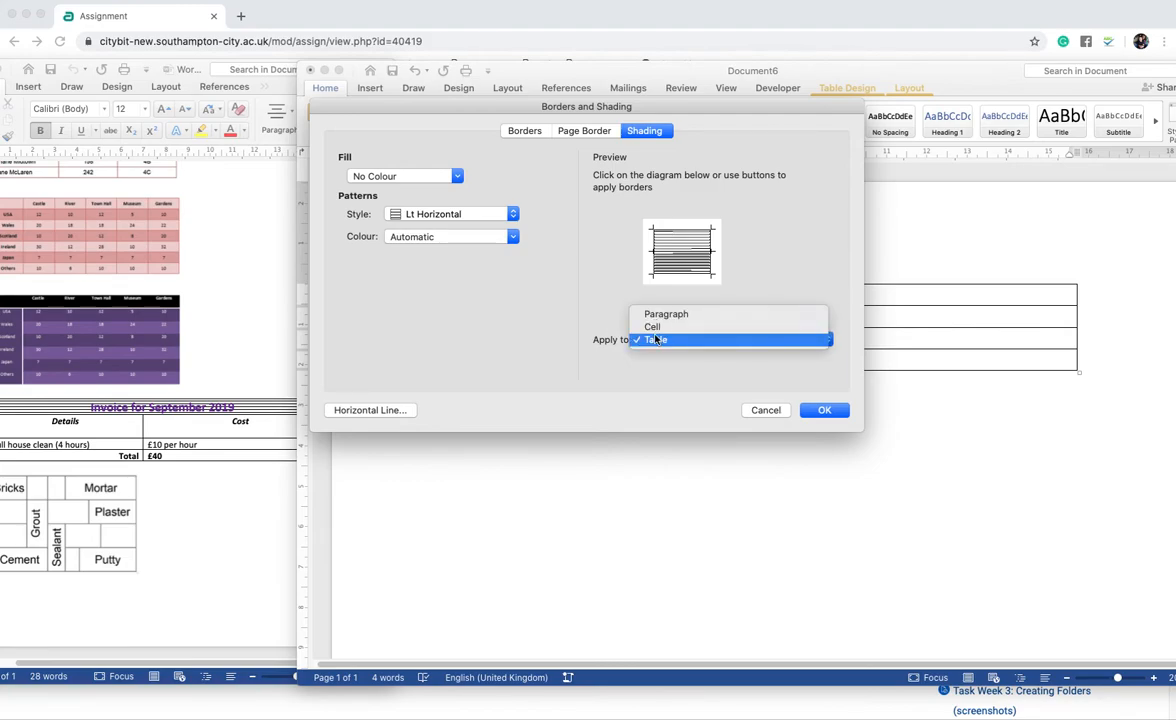
click(659, 327)
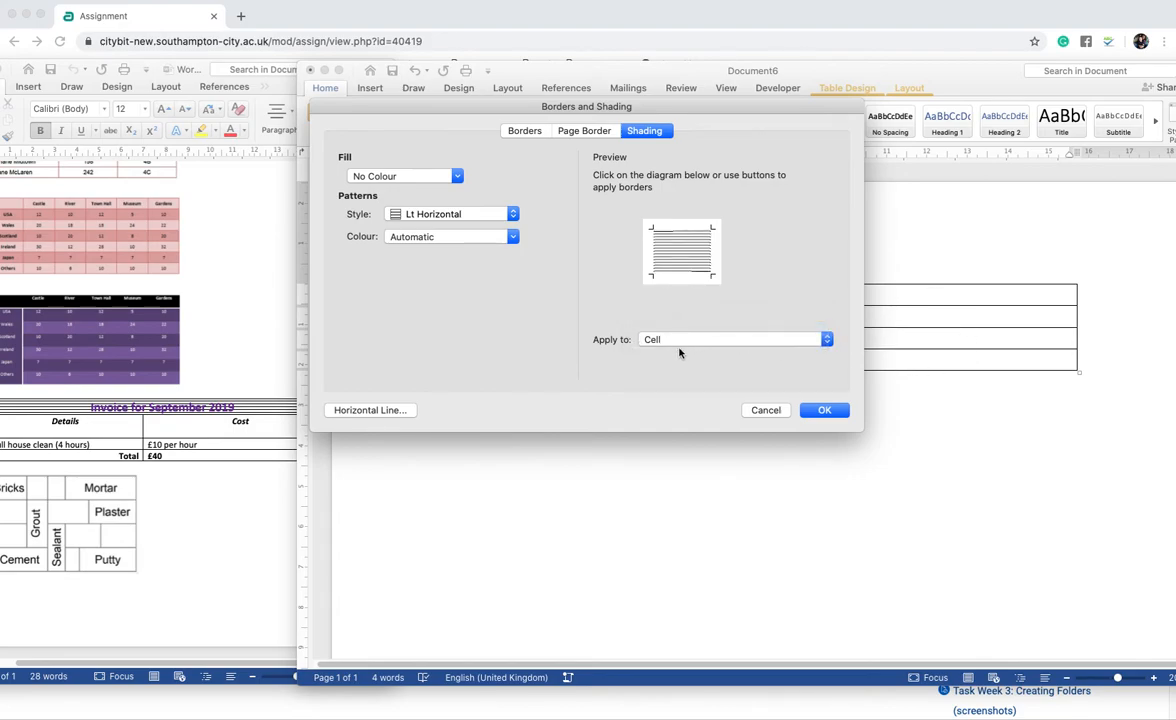
mouse_move(697, 122)
mouse_down()
mouse_move(648, 241)
mouse_move(668, 448)
mouse_move(530, 131)
mouse_move(515, 133)
mouse_up()
click(614, 432)
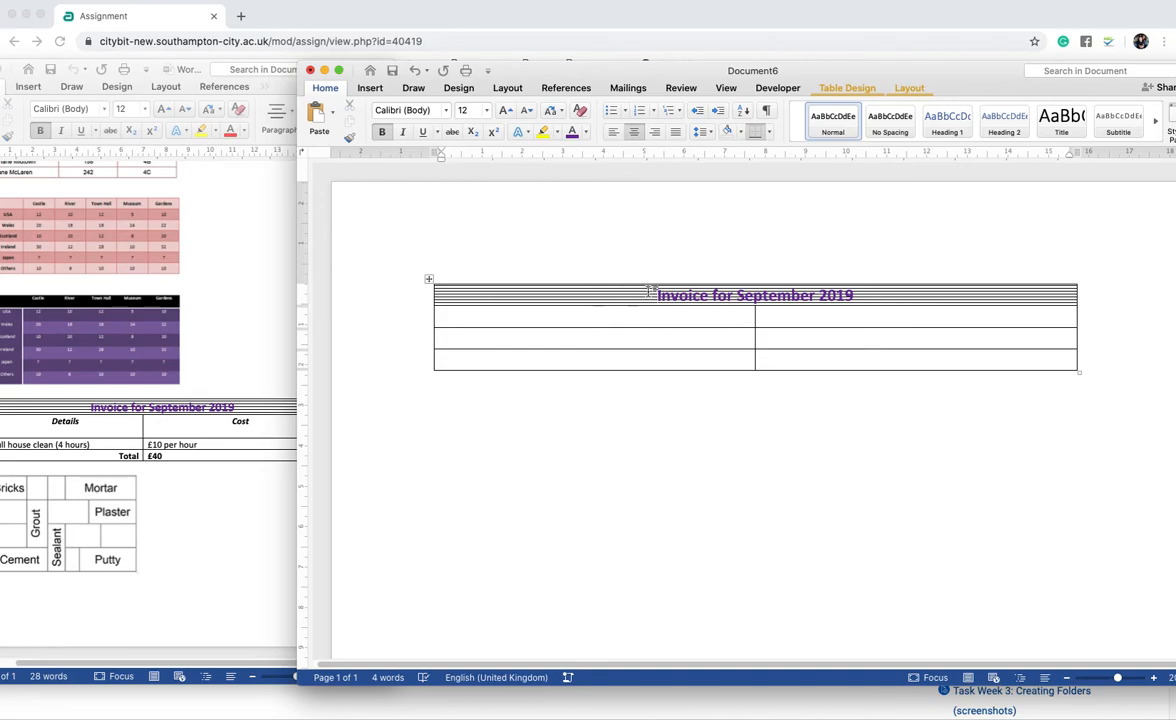
Enter the column headings "Details" and "Cost" in the table's second row.
click(601, 318)
text(Details)
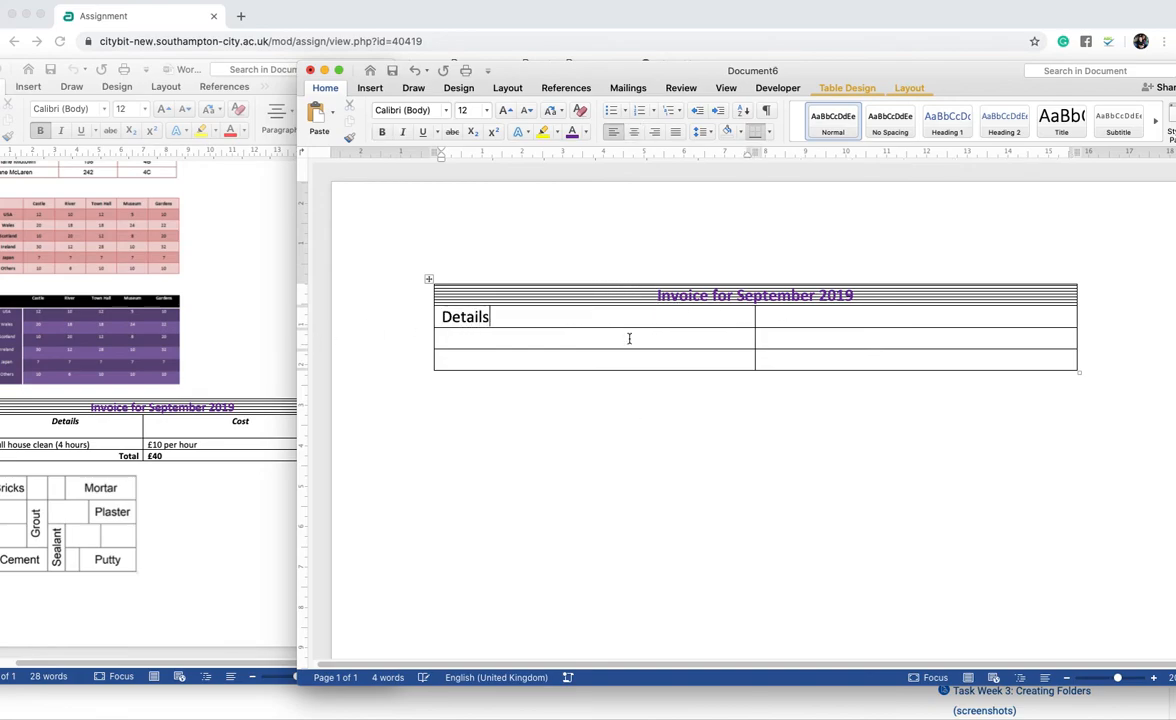
key(Tab)
text(Cost)
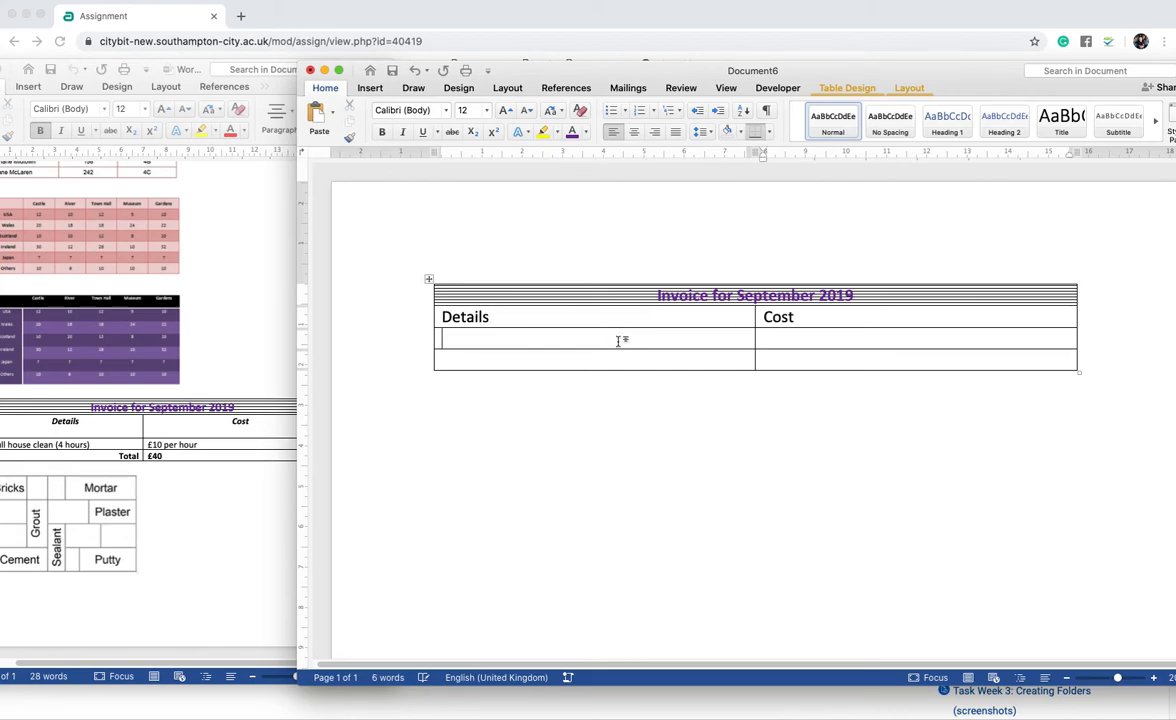
Fill the third row with "Full house clean (4 hours)" and "£10 per hour", and the last row with "Total" and "£40".
click(622, 339)
text(Full h)
text(ouse)
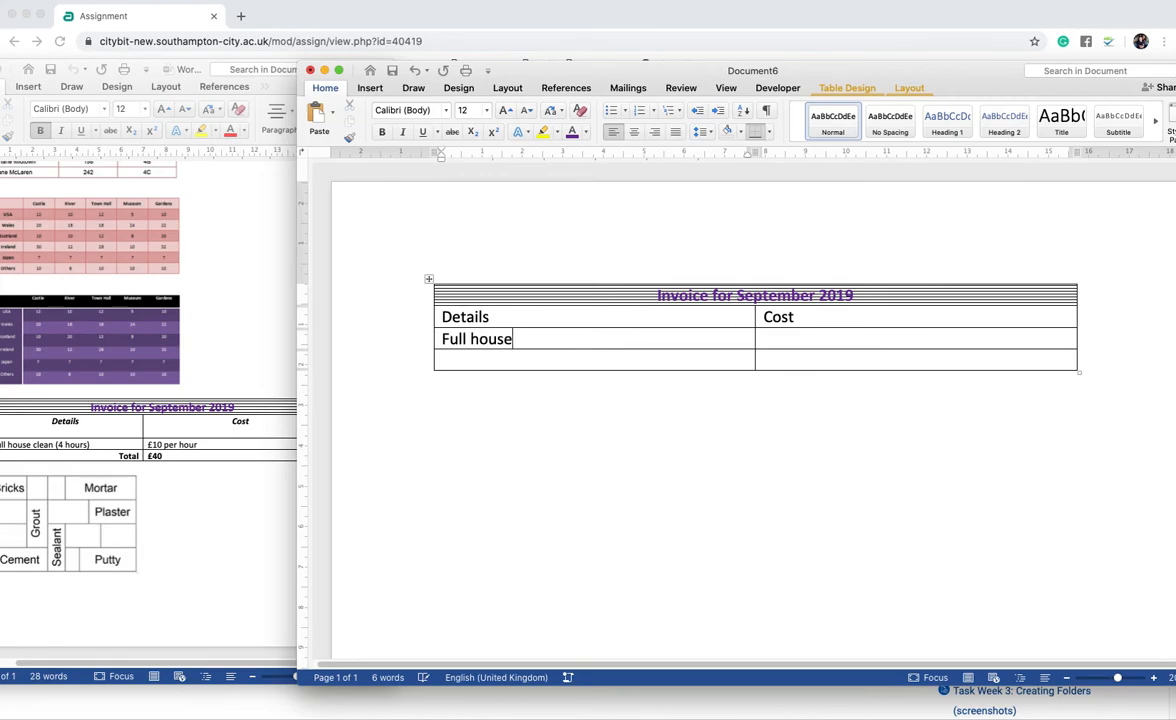
text( clean (4 hours£10 per hour)
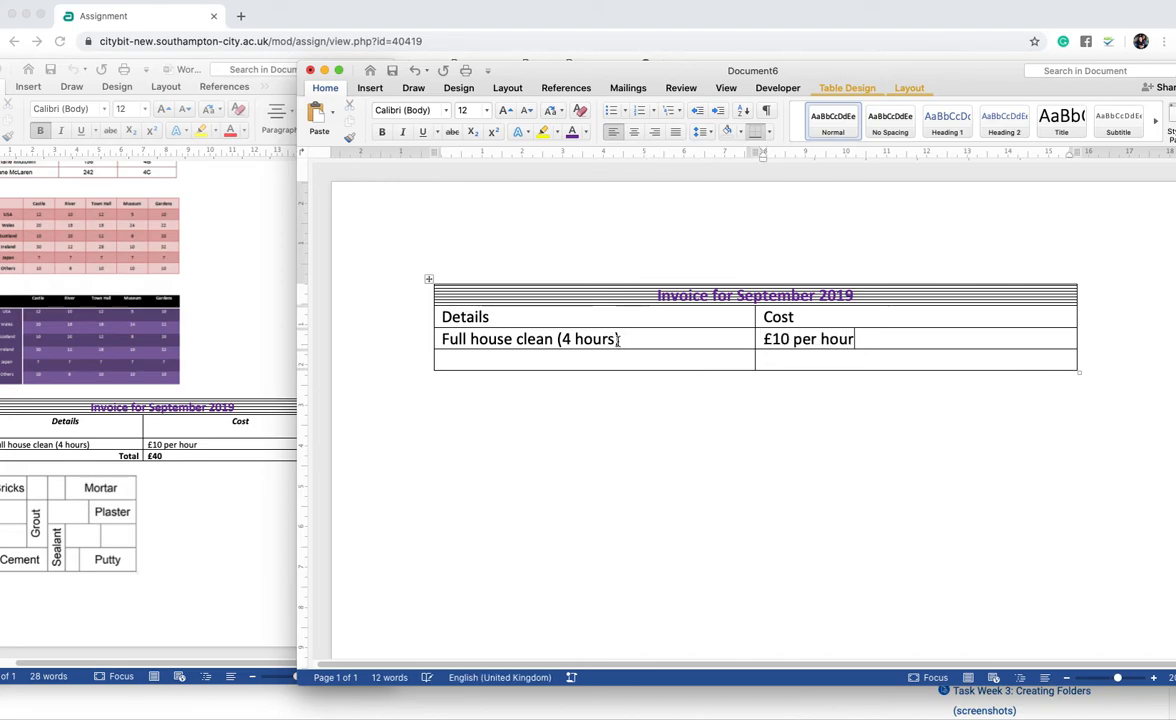
key(Tab)
text(Total)
key(Tab)
text(£40)
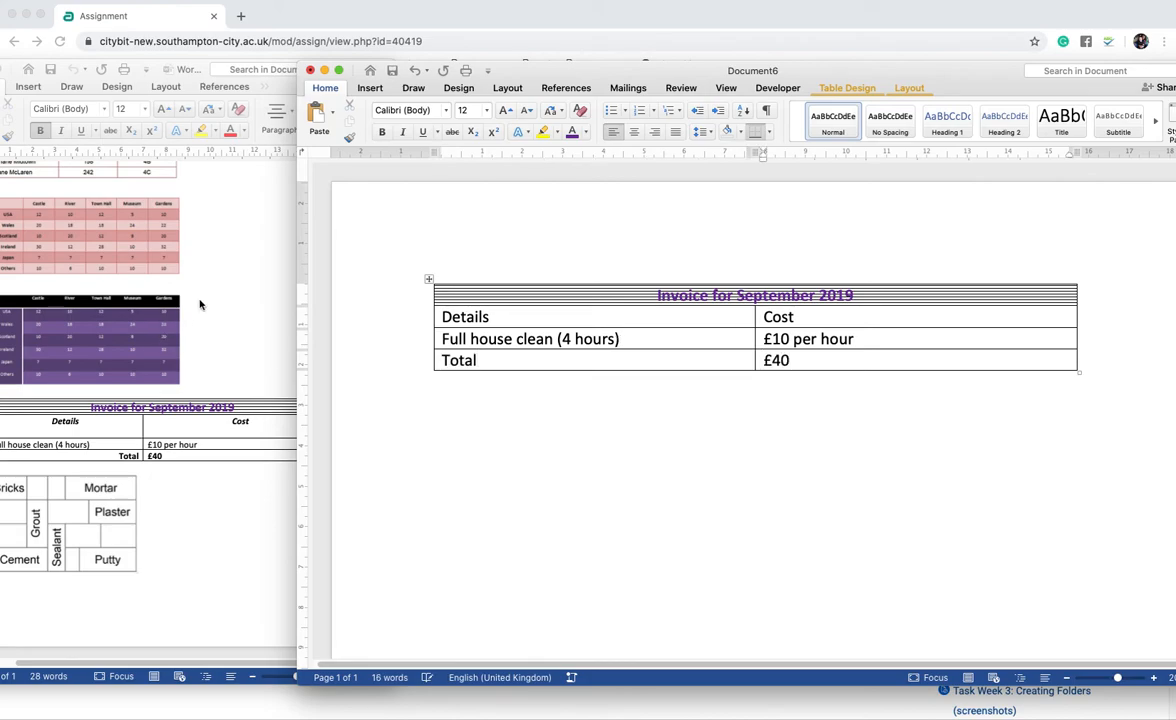
Make the "Details" and "Cost" headings bold, italic and centred, and add a blank line below "Cost" to heighten the row.
drag(441, 316, 789, 318)
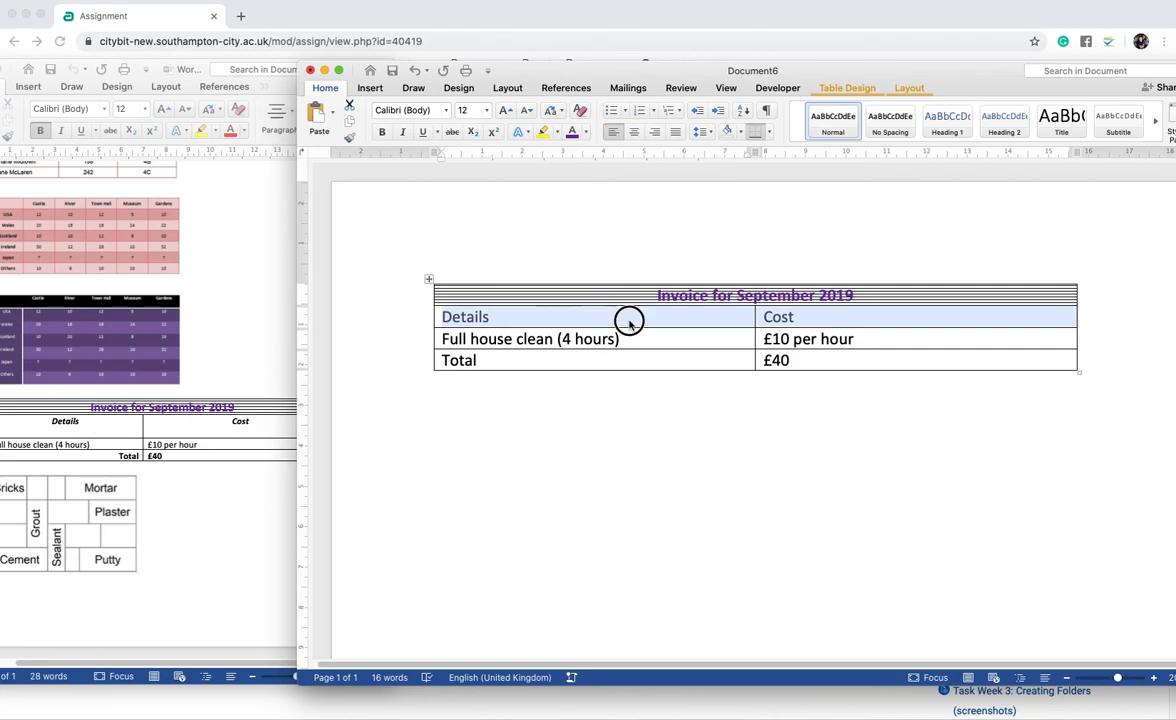
click(382, 132)
click(402, 133)
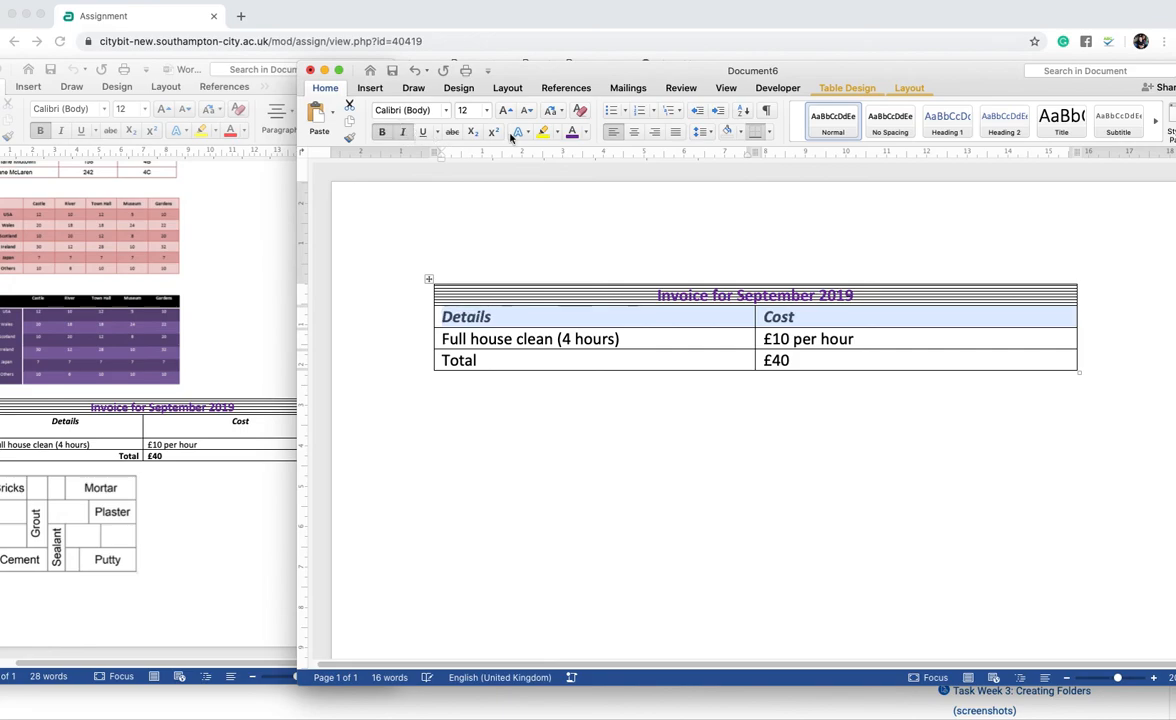
click(633, 132)
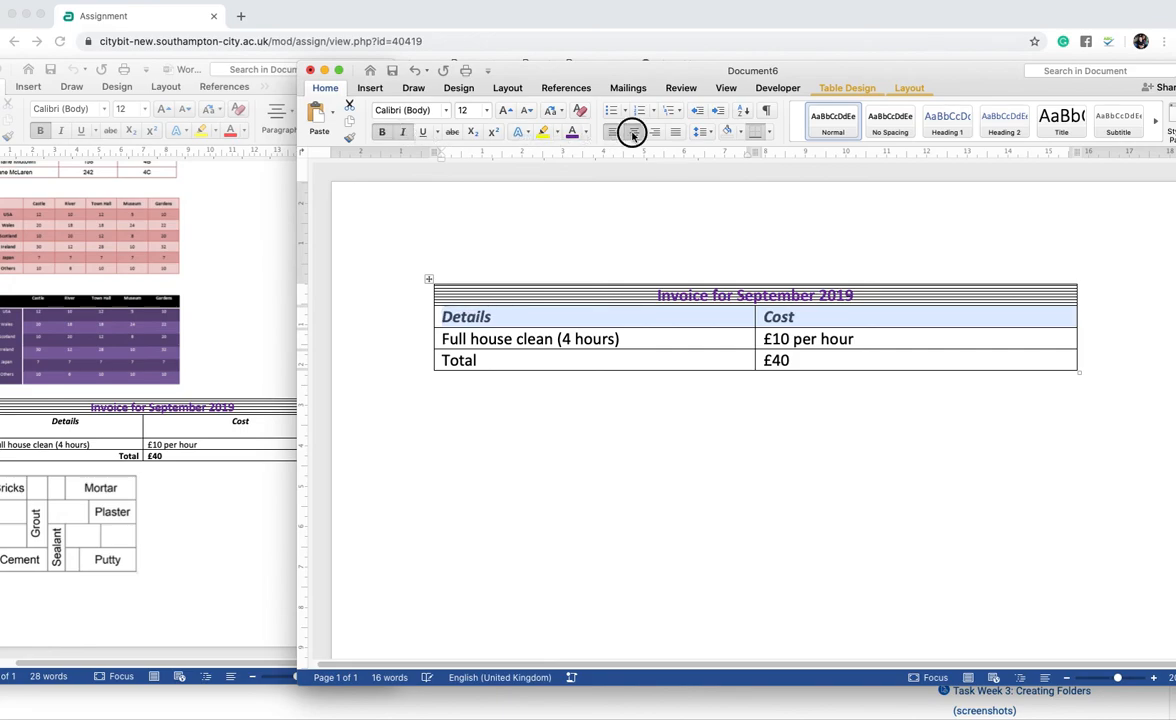
click(948, 318)
key(Return)
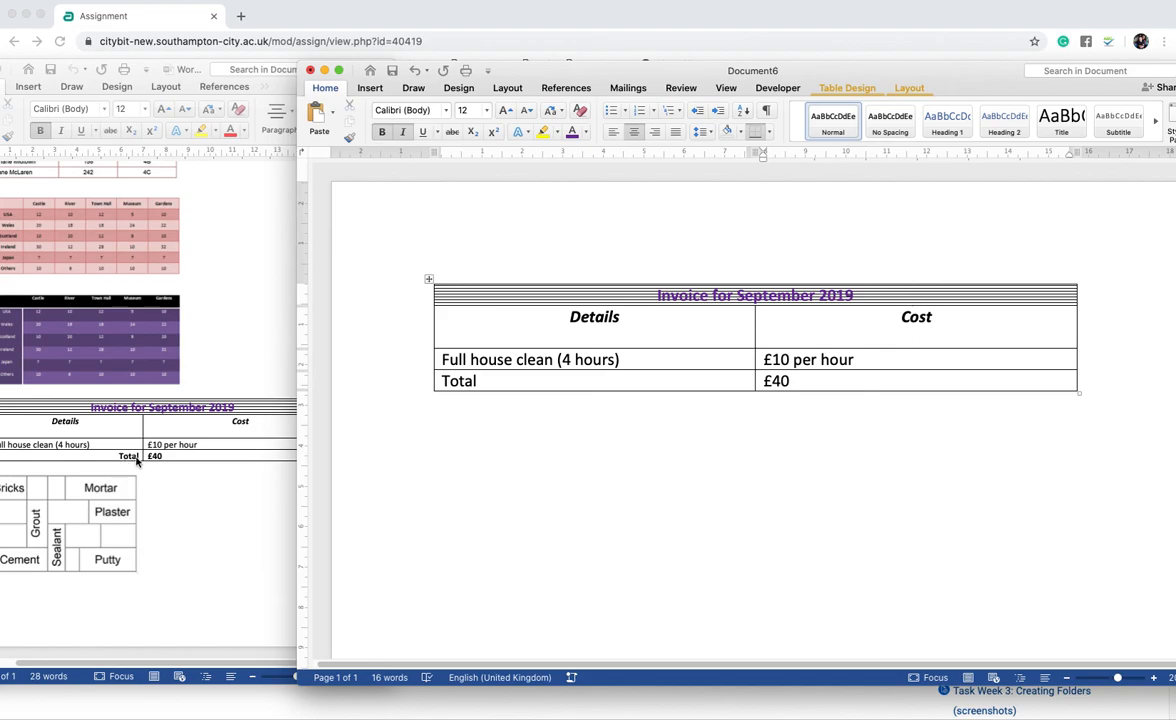
Make the "Total" and "£40" row bold and right-align the word "Total" in its cell.
click(454, 386)
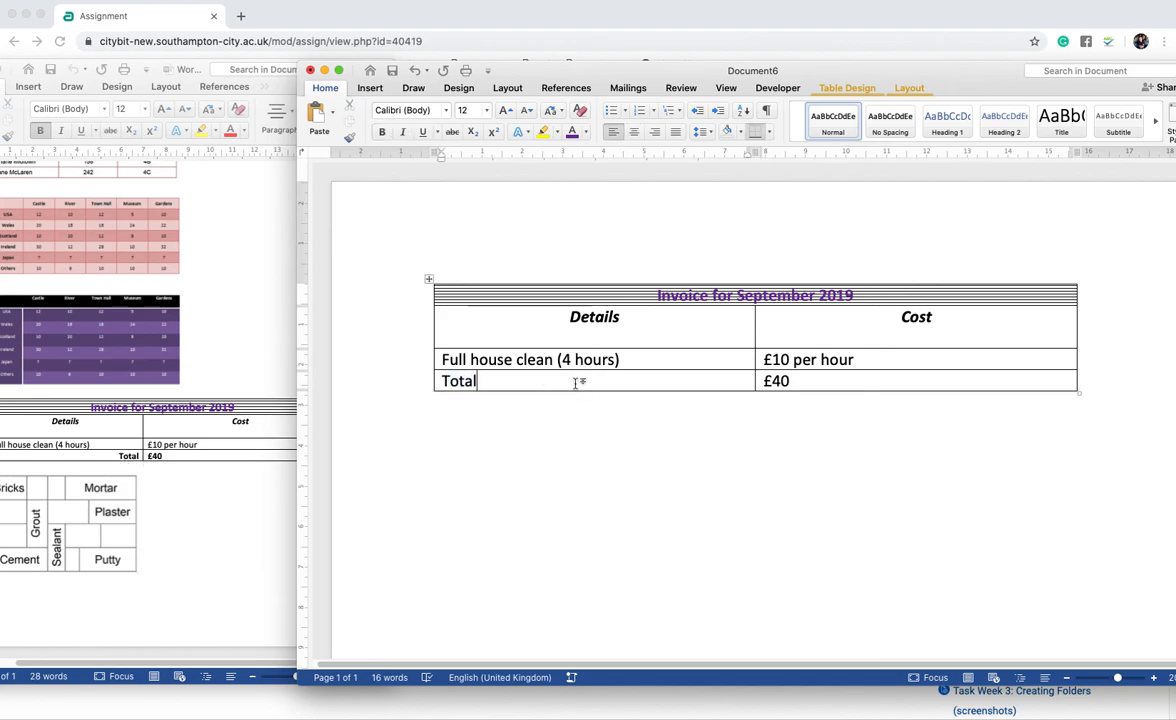
drag(580, 383, 772, 380)
click(385, 133)
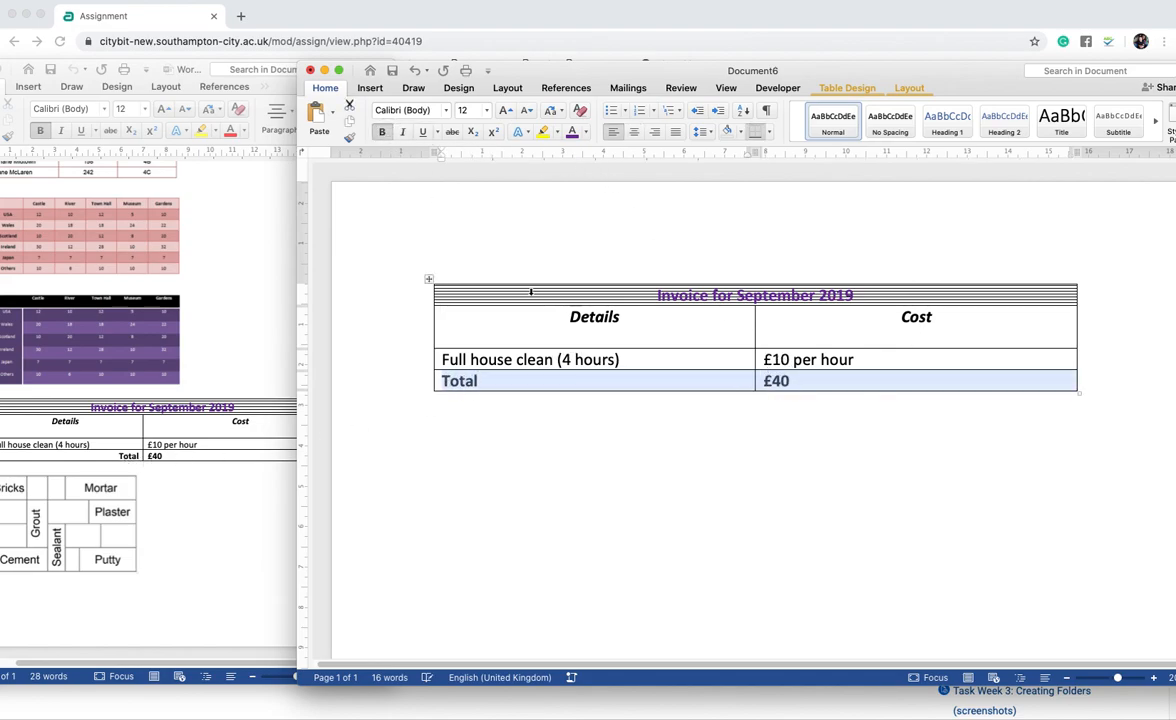
click(499, 386)
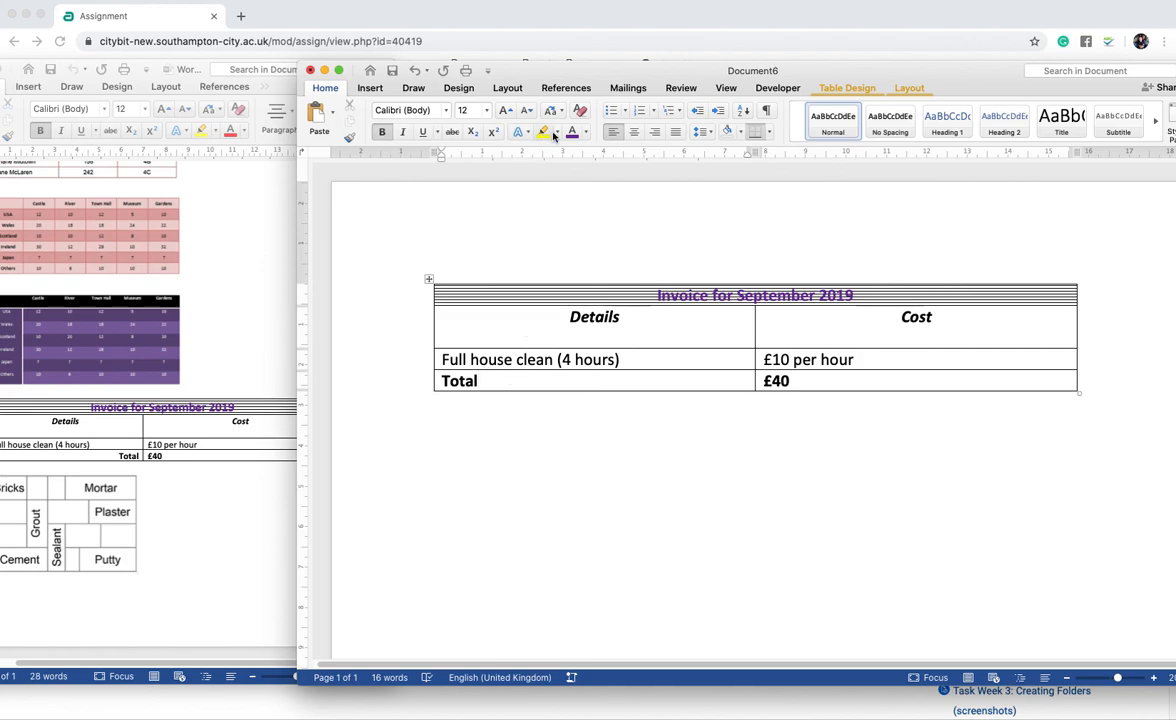
click(655, 133)
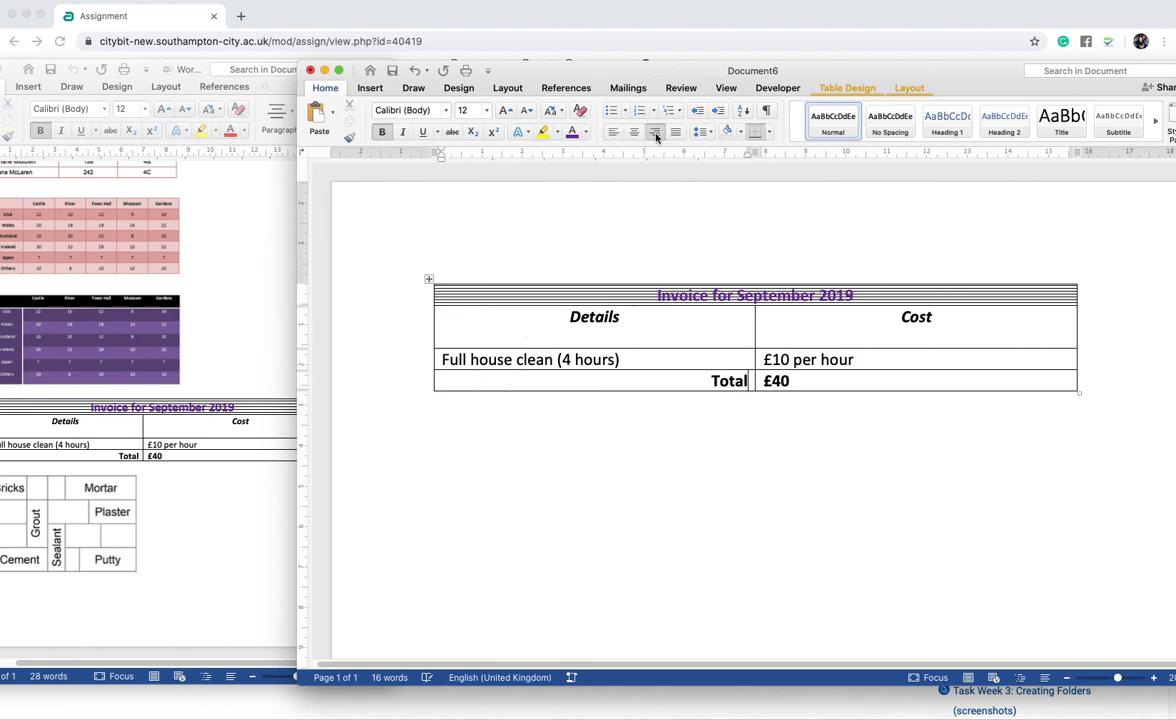
scroll(782, 425, down, 1)
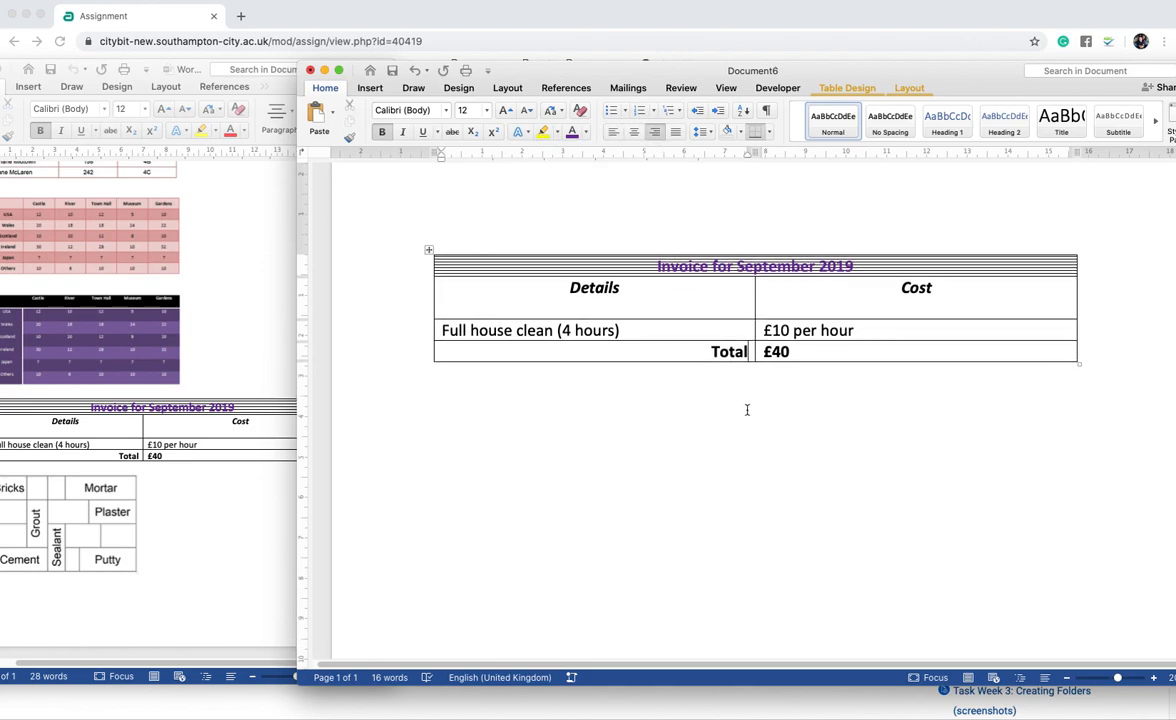